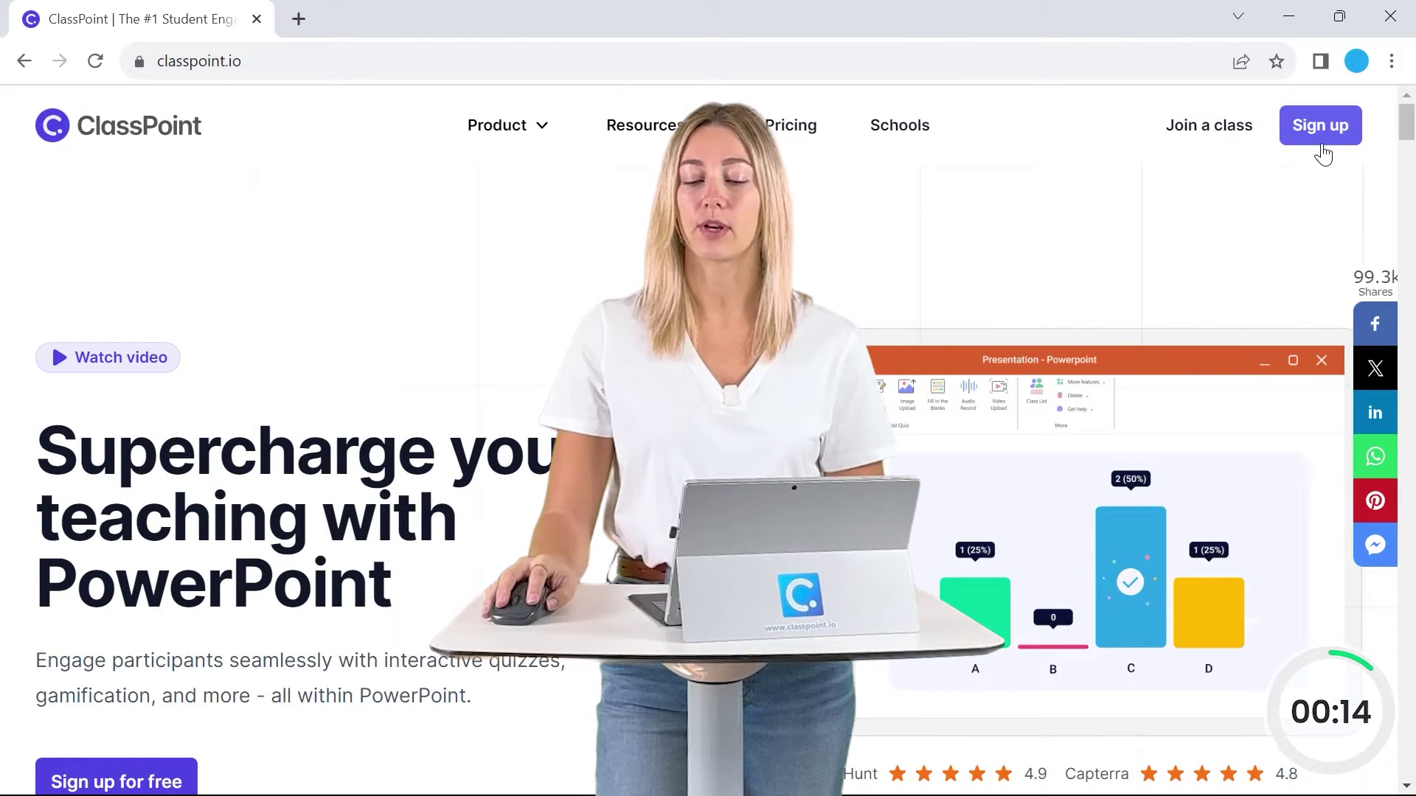
Minimize the classpoint.io page in Chrome to uncover PowerPoint's start screen.
click(199, 63)
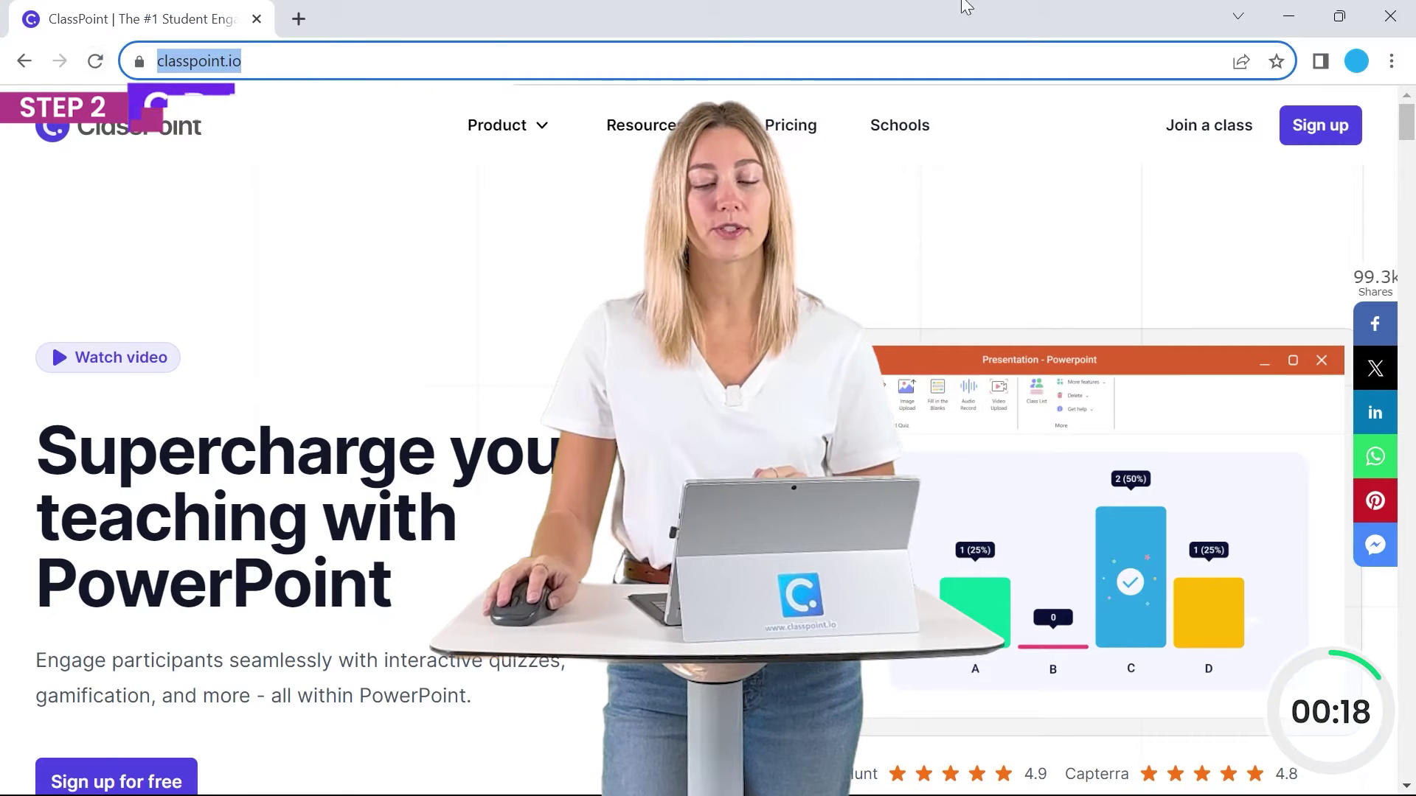
click(1289, 16)
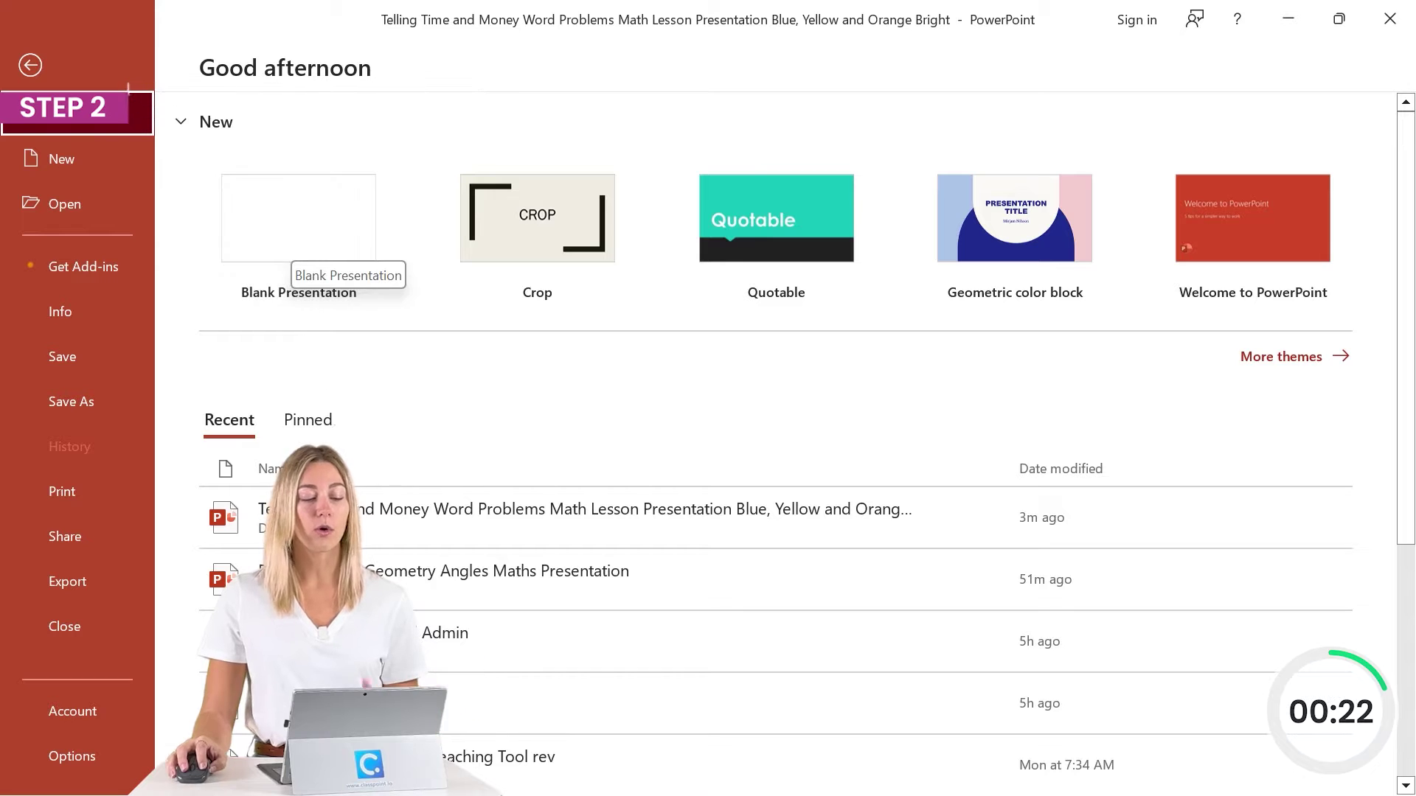
Insert a slide after the title slide and paste in the three AM/PM fill-in-the-blank statements.
click(32, 67)
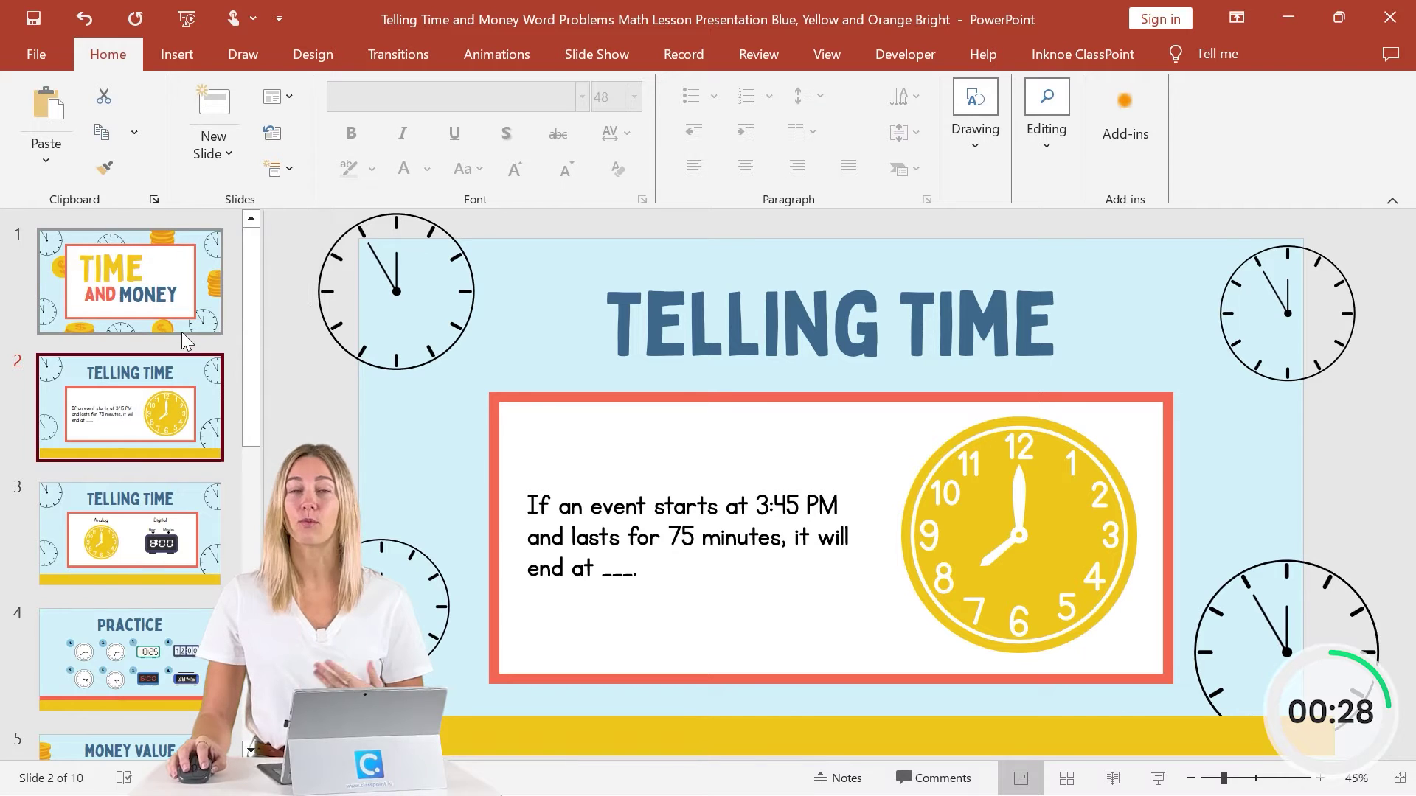
click(183, 310)
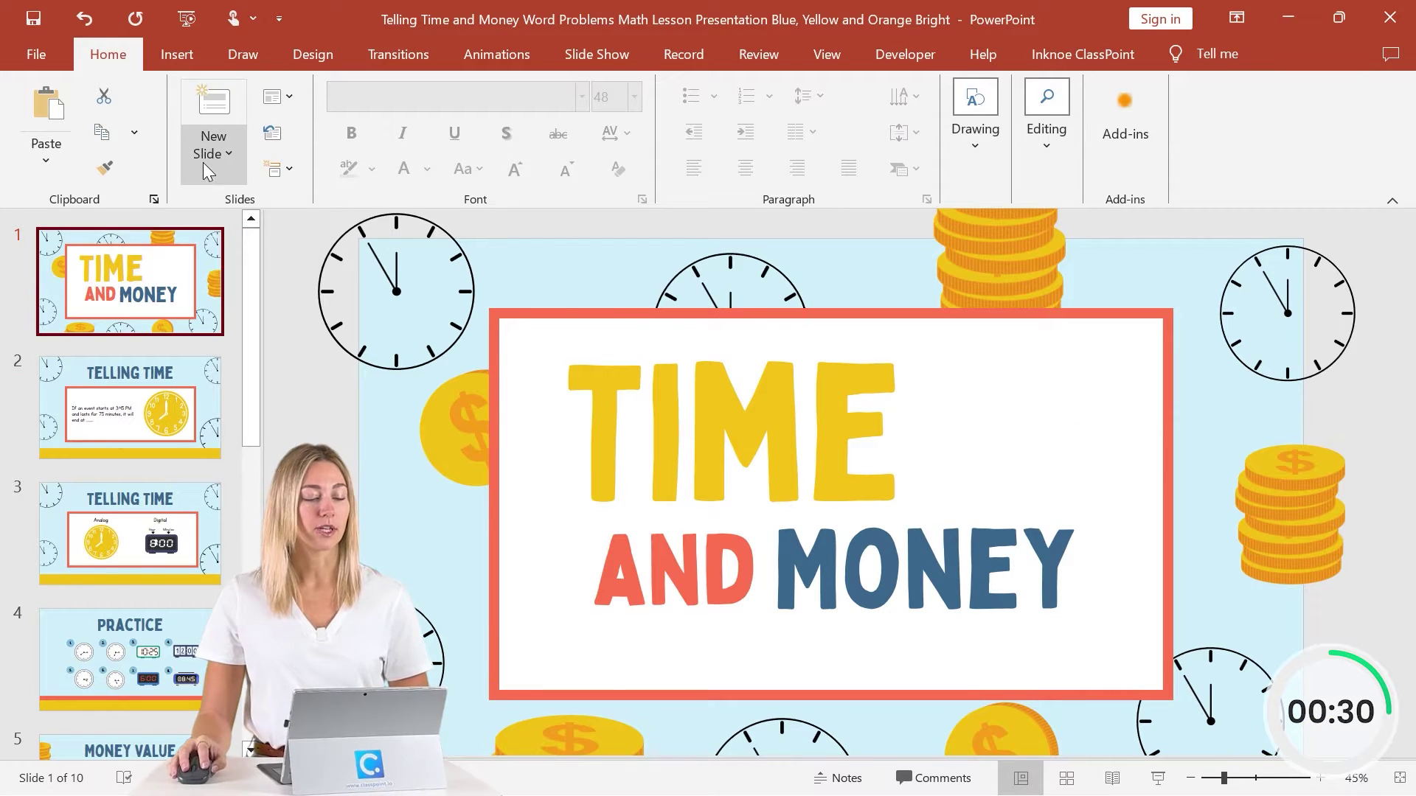
click(202, 163)
click(228, 250)
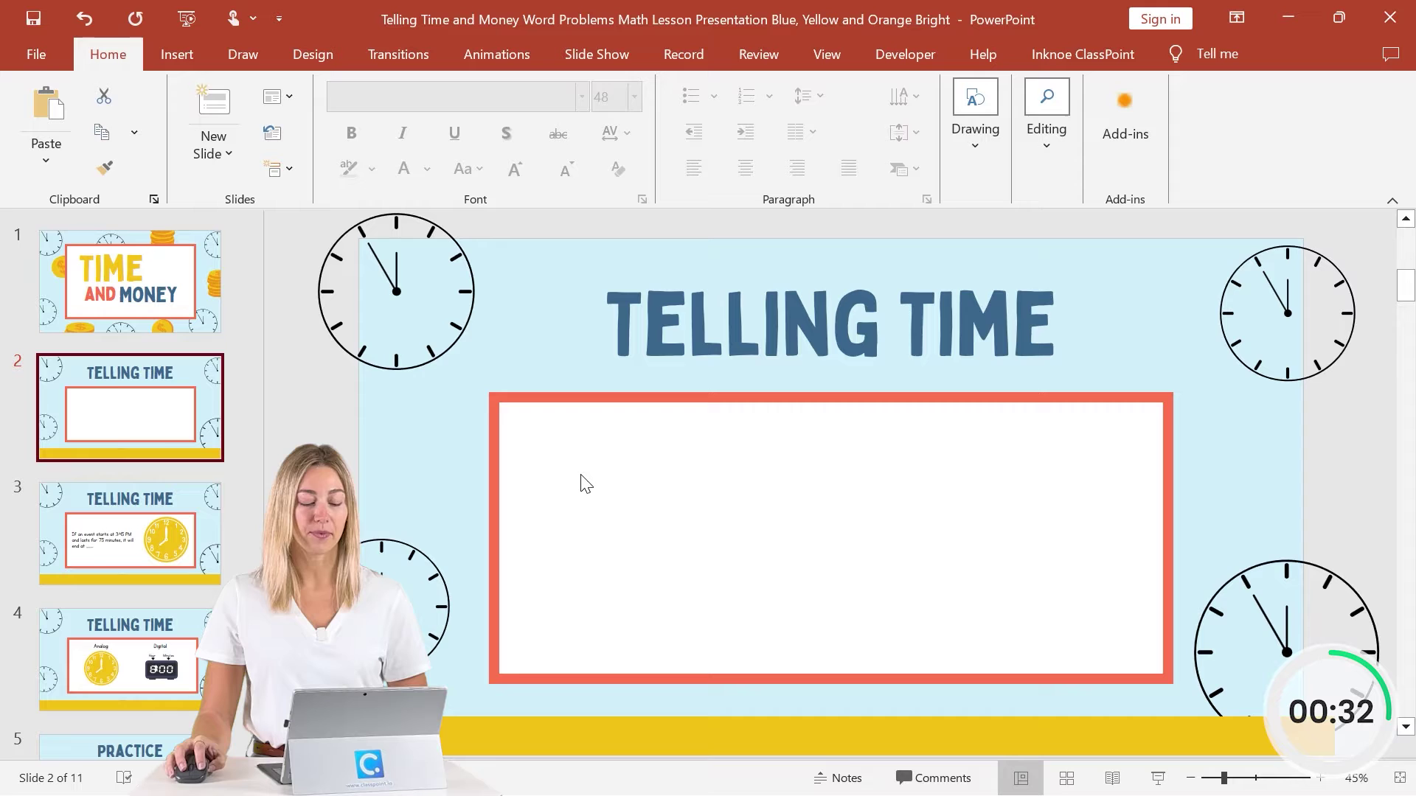
key(ctrl+v)
click(654, 436)
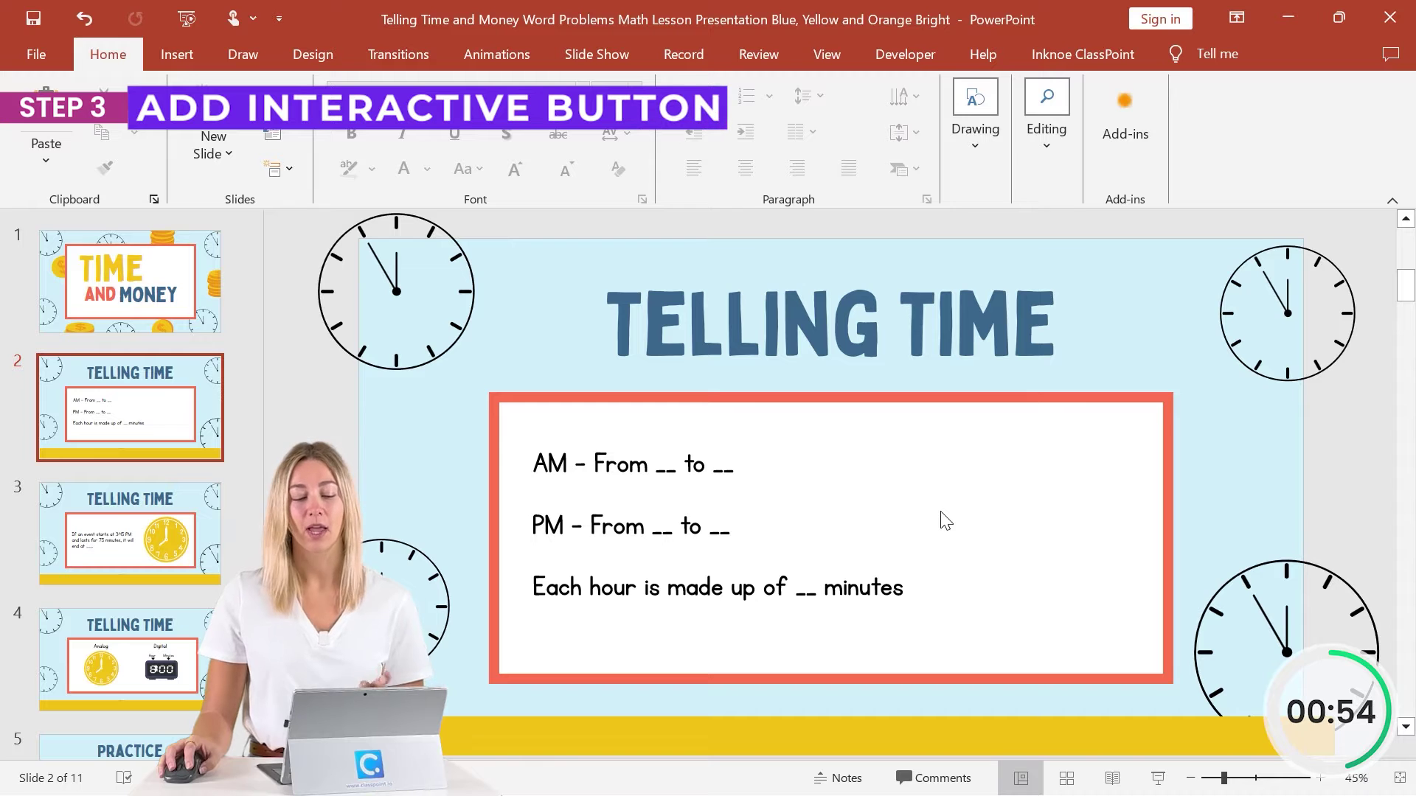
Place a ClassPoint Fill in the Blanks button at the question box's top-right, with 5 blanks.
click(1046, 53)
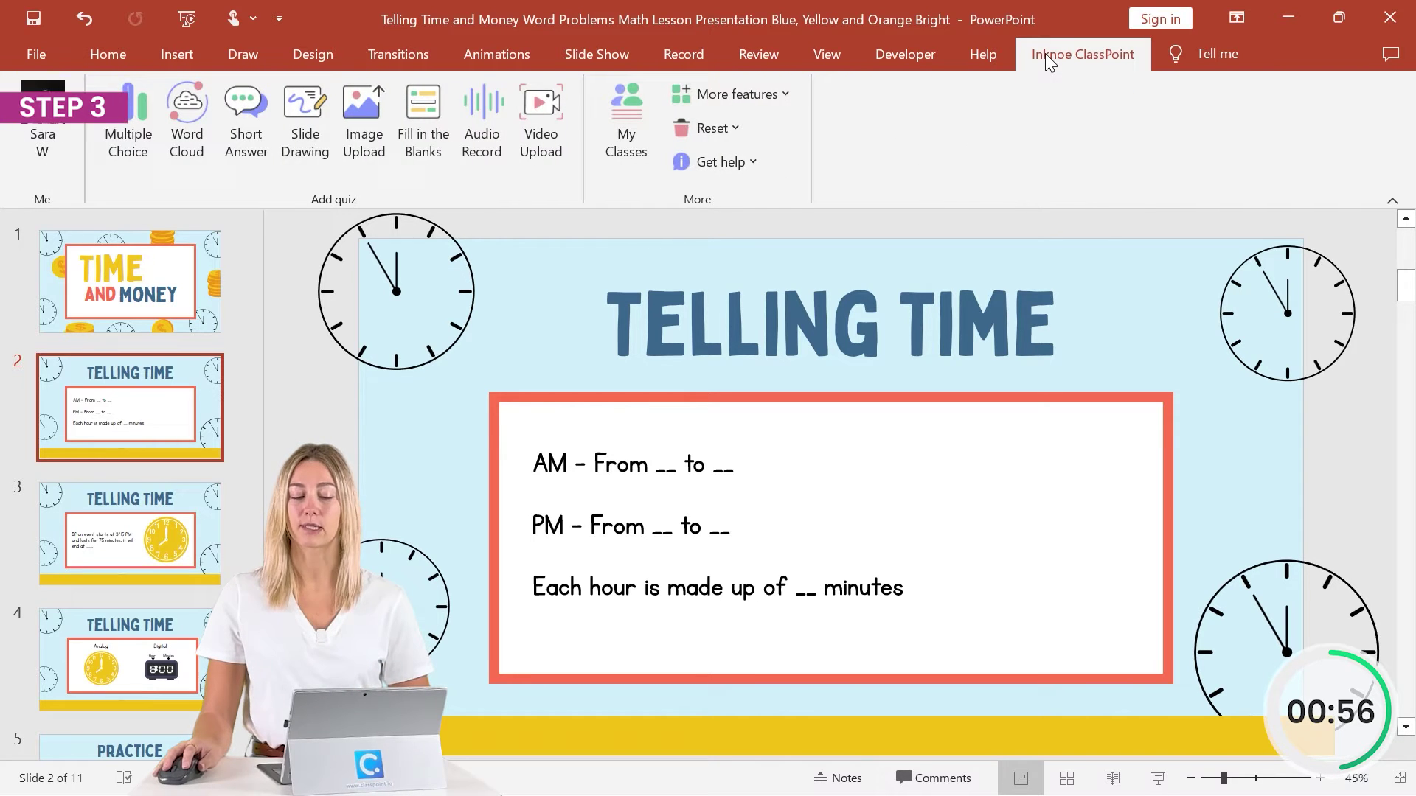
click(425, 140)
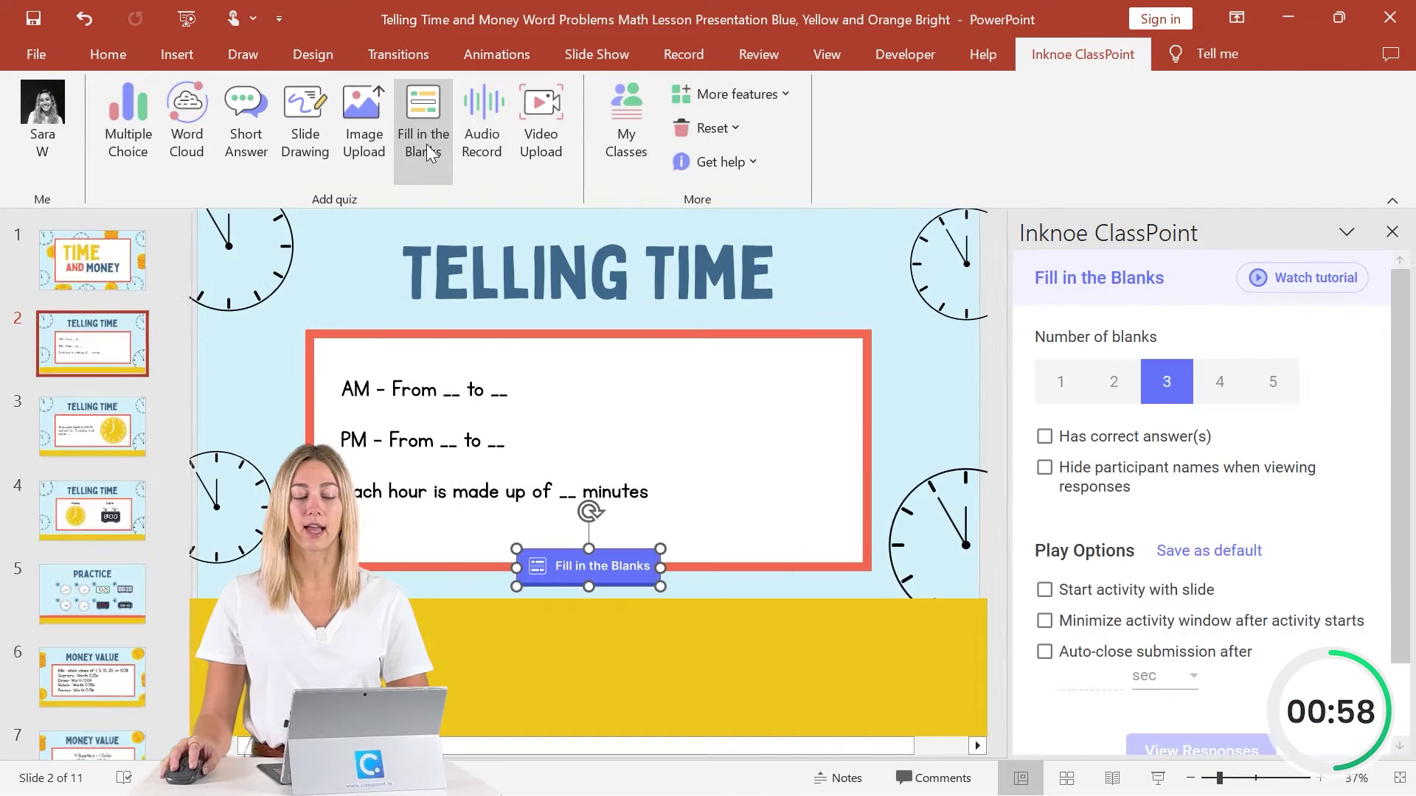
drag(632, 575, 821, 378)
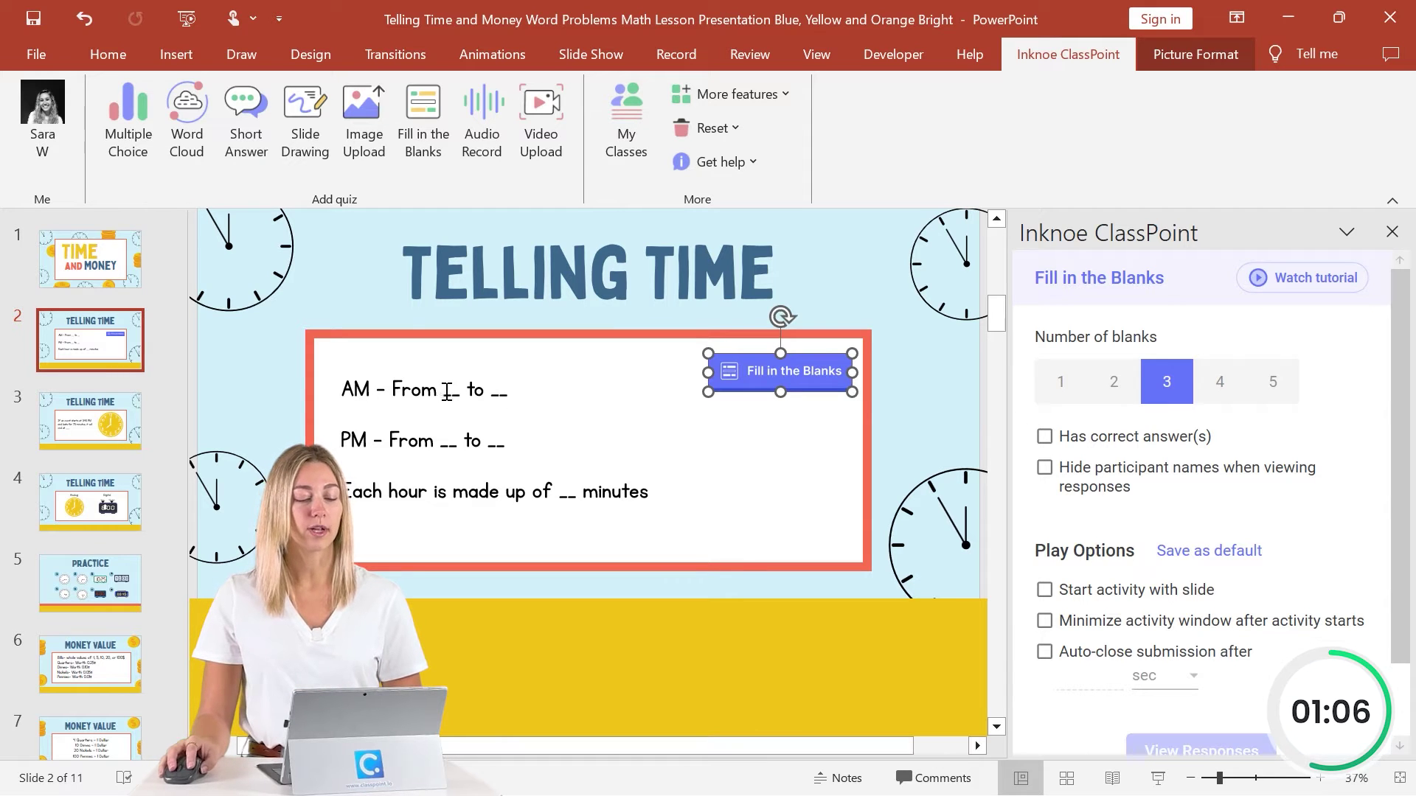
click(1284, 397)
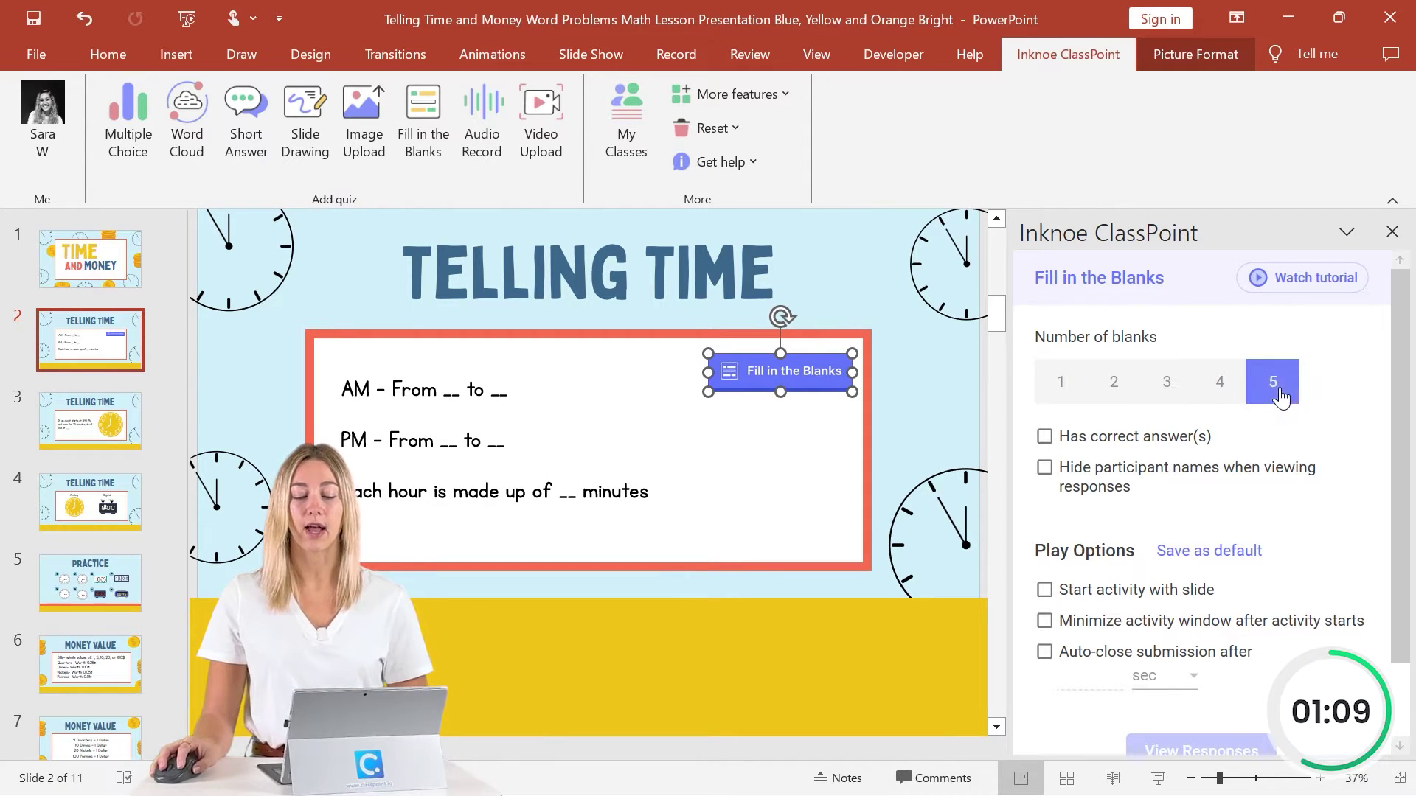
Turn on correct answers: midnight, noon, noon, midnight, and 60 or sixty.
click(1045, 437)
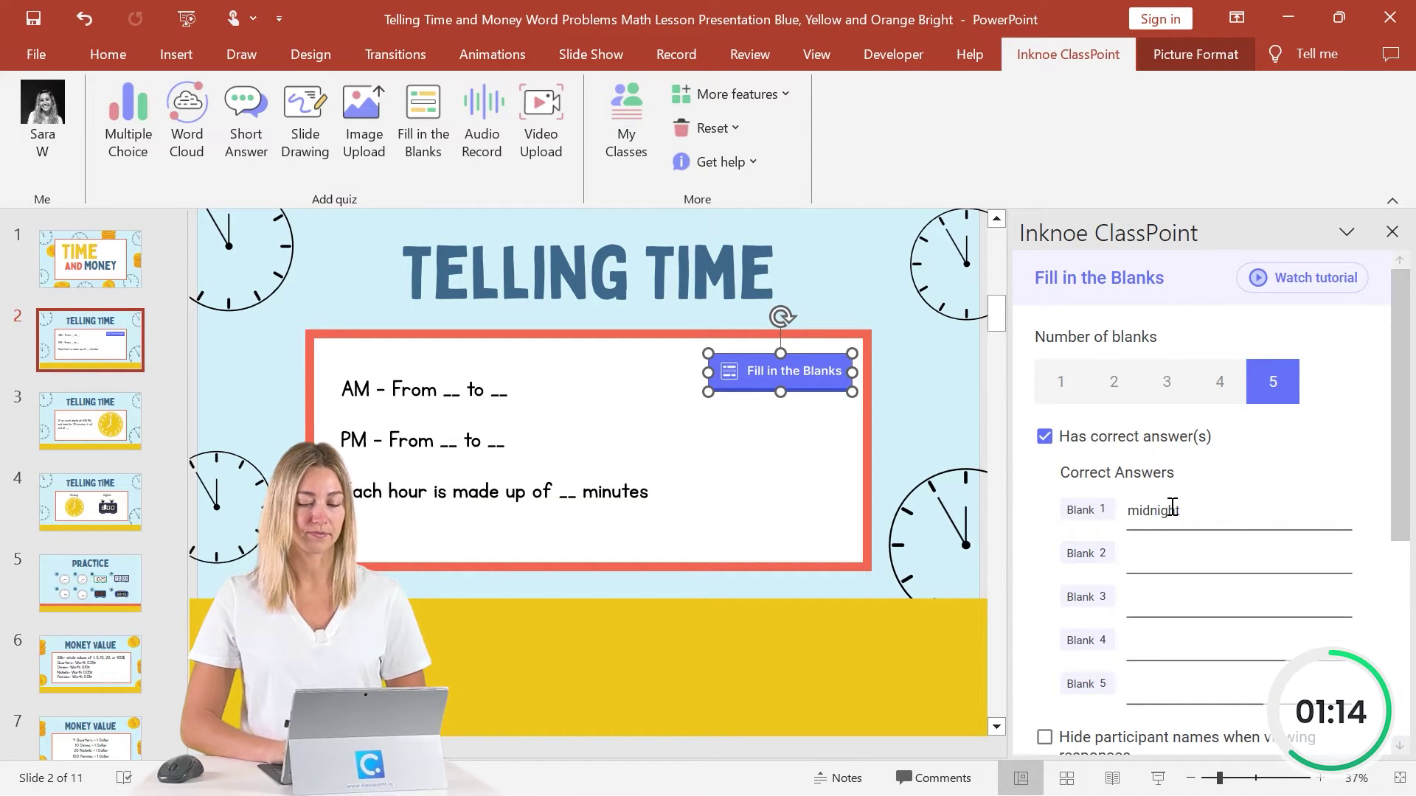
key(Return)
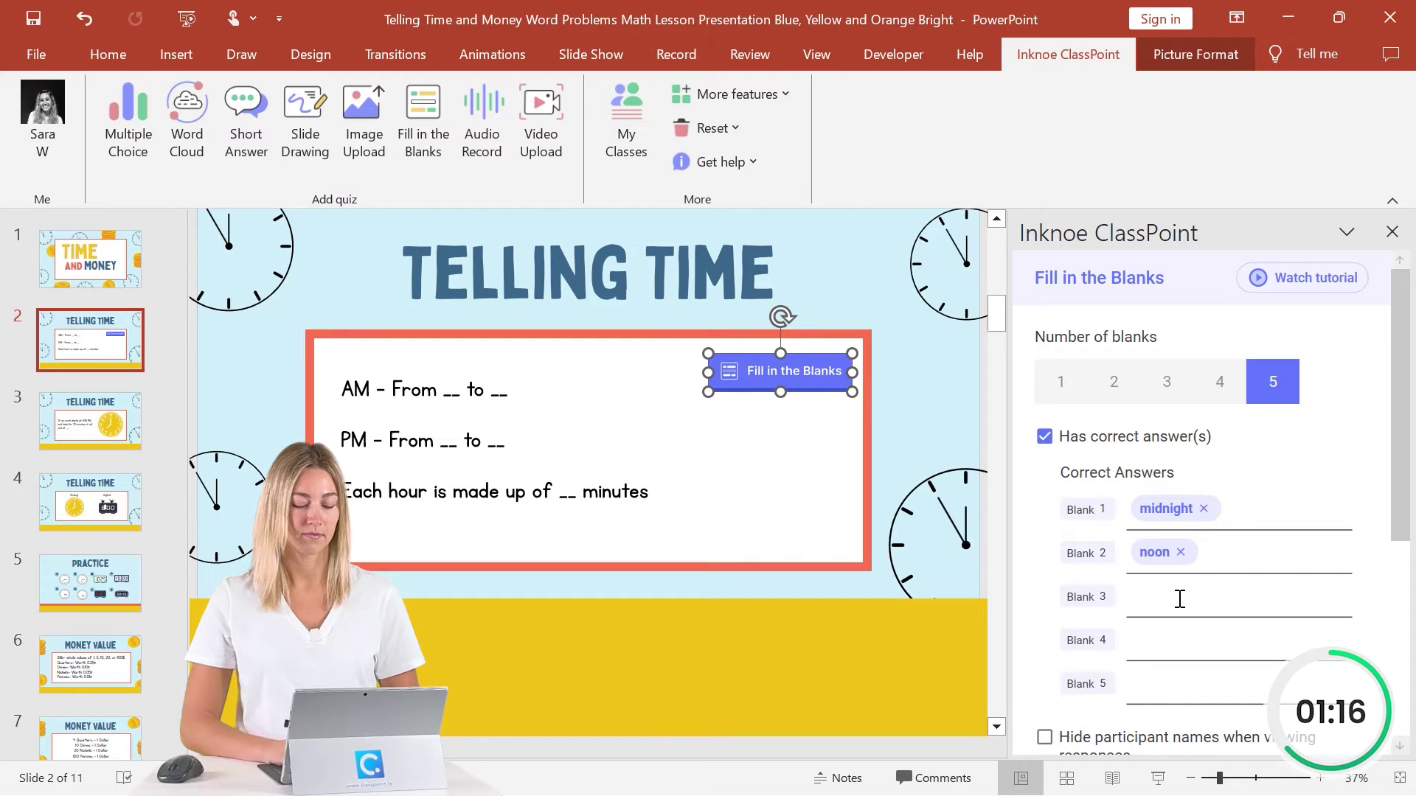
text(midnight)
key(Return)
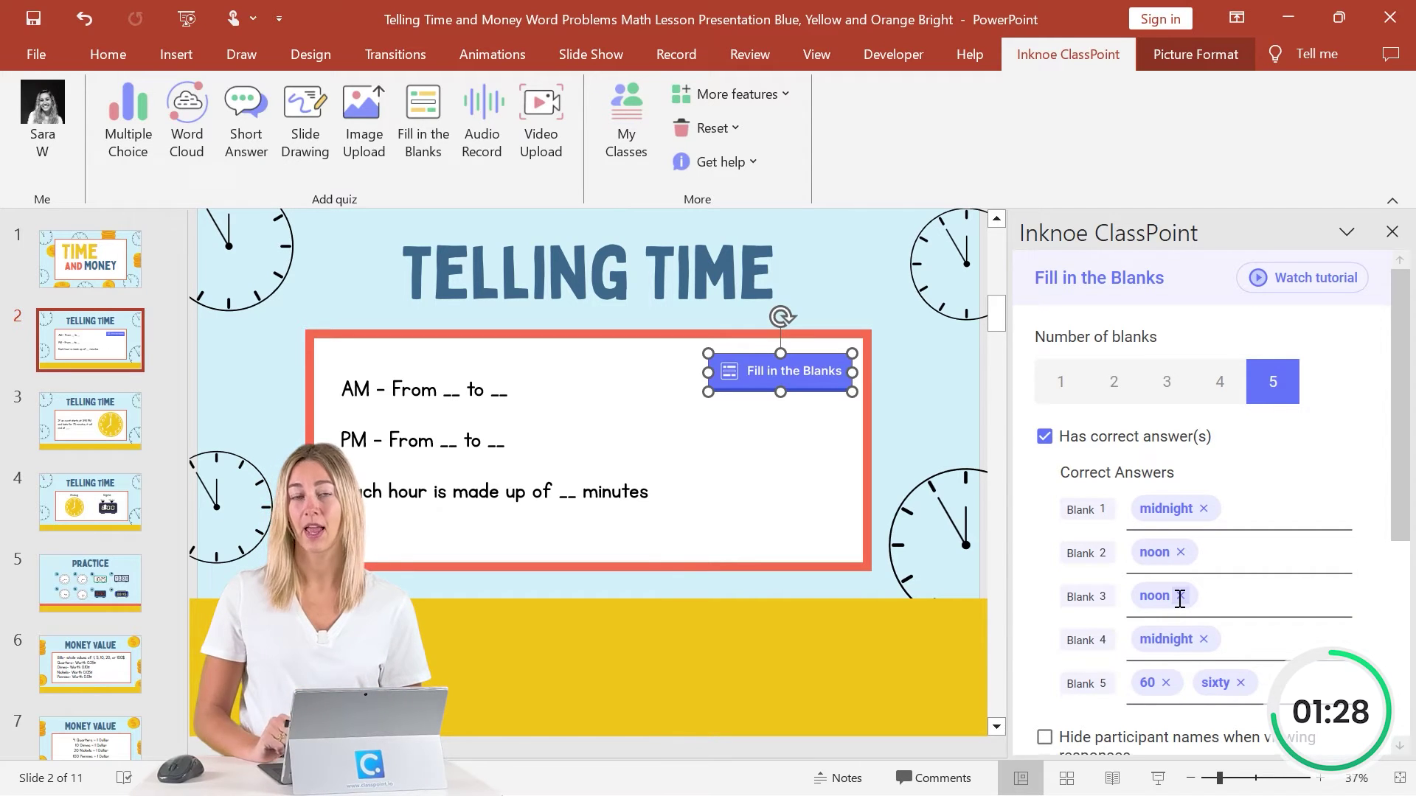
Make submissions auto-close after 60 seconds.
scroll(1179, 598, down, 2)
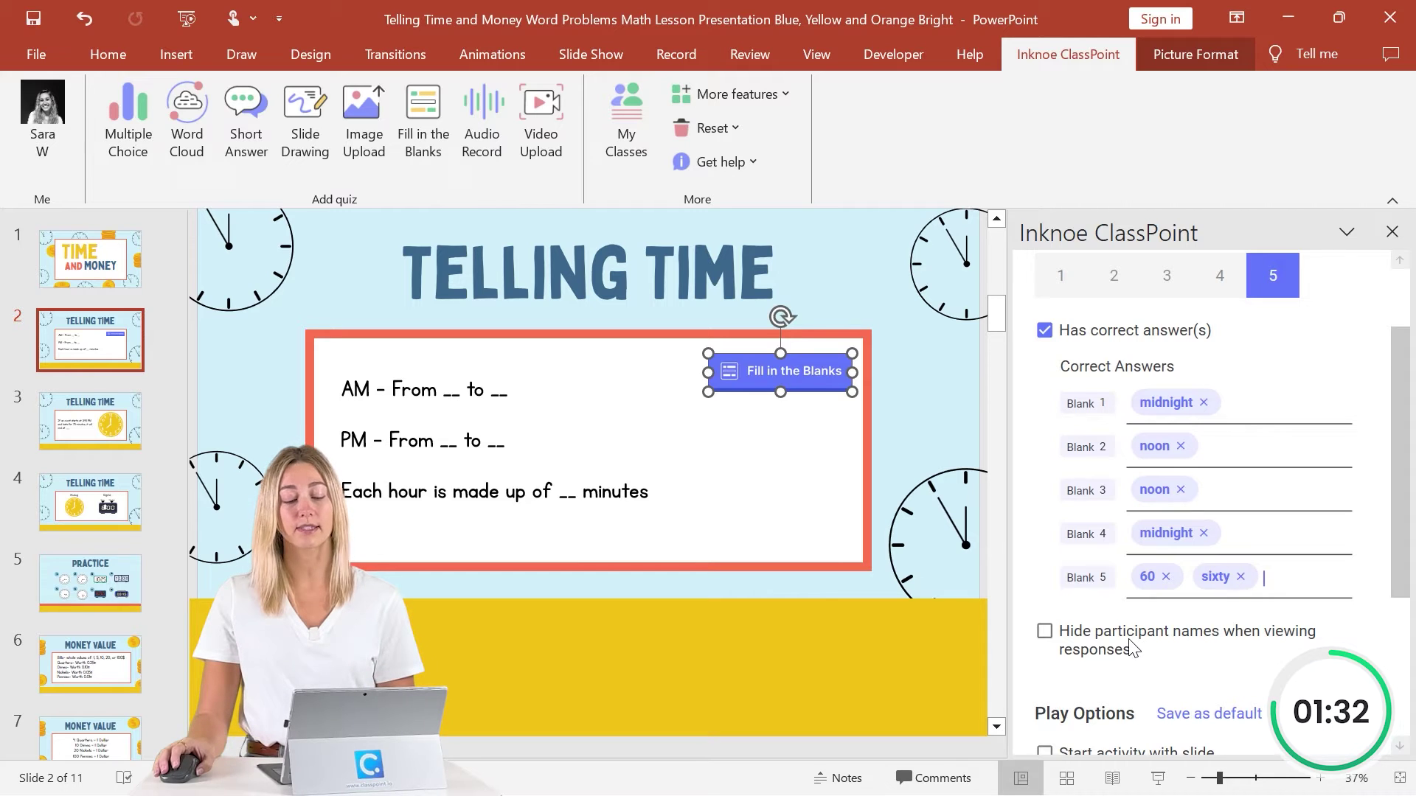
scroll(1133, 647, down, 2)
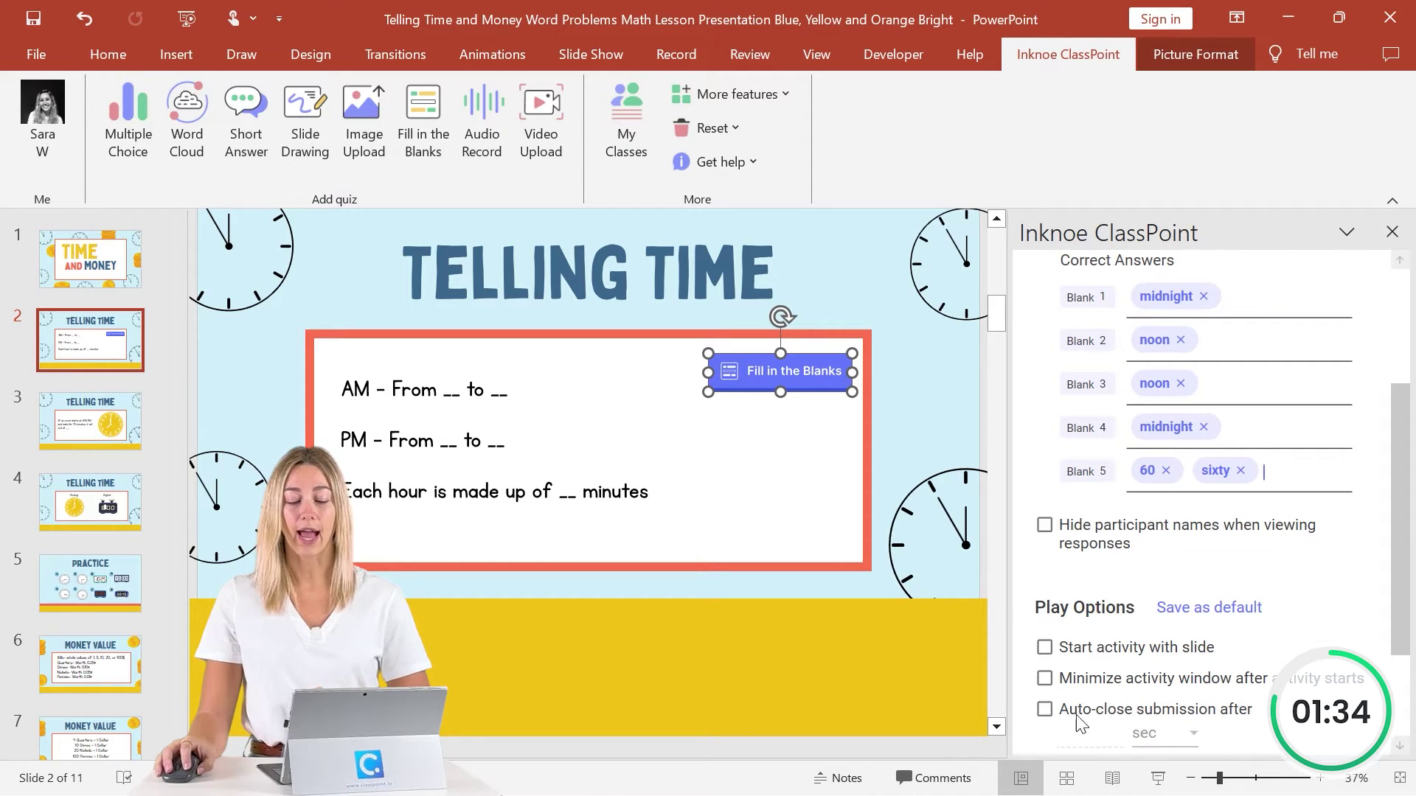
click(1044, 709)
scroll(1062, 708, down, 2)
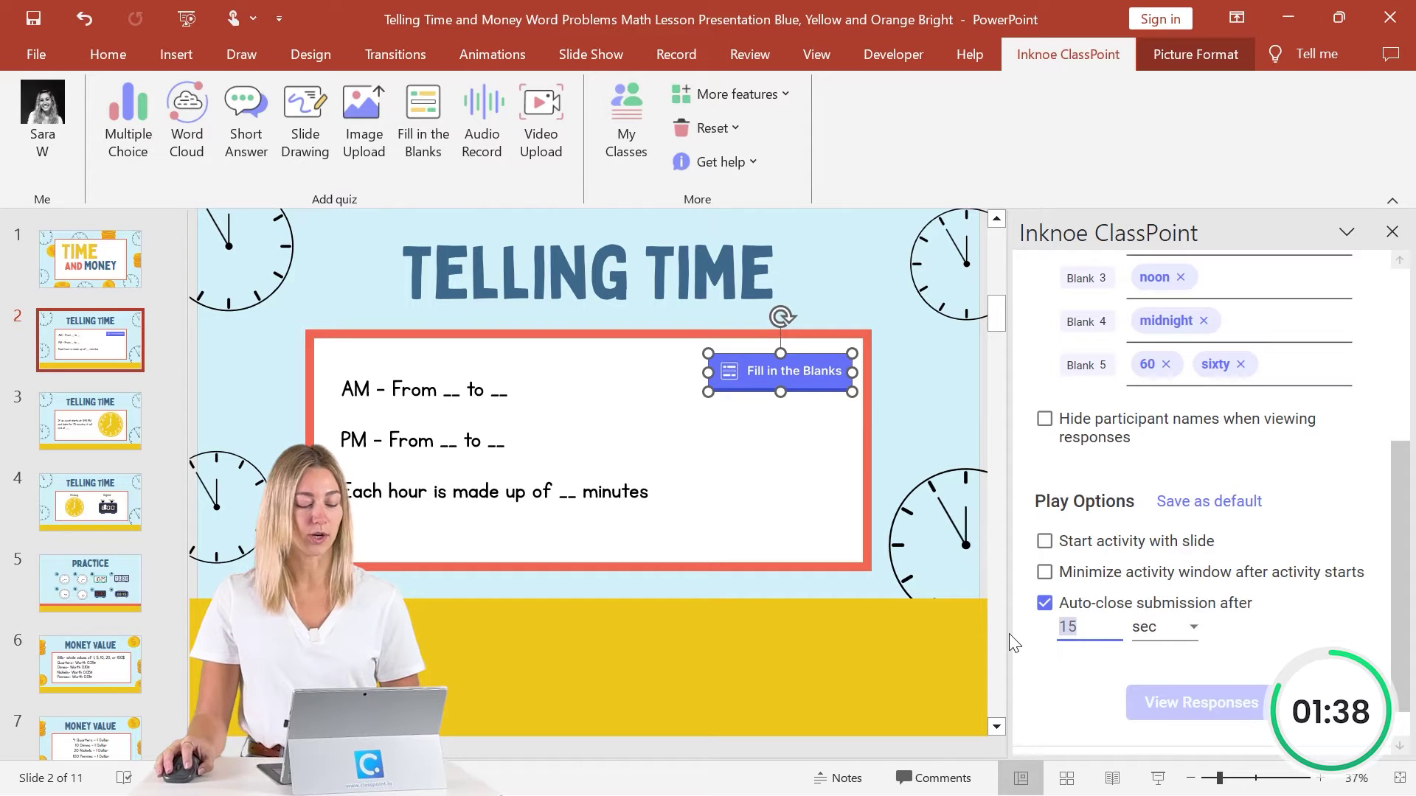
text(60)
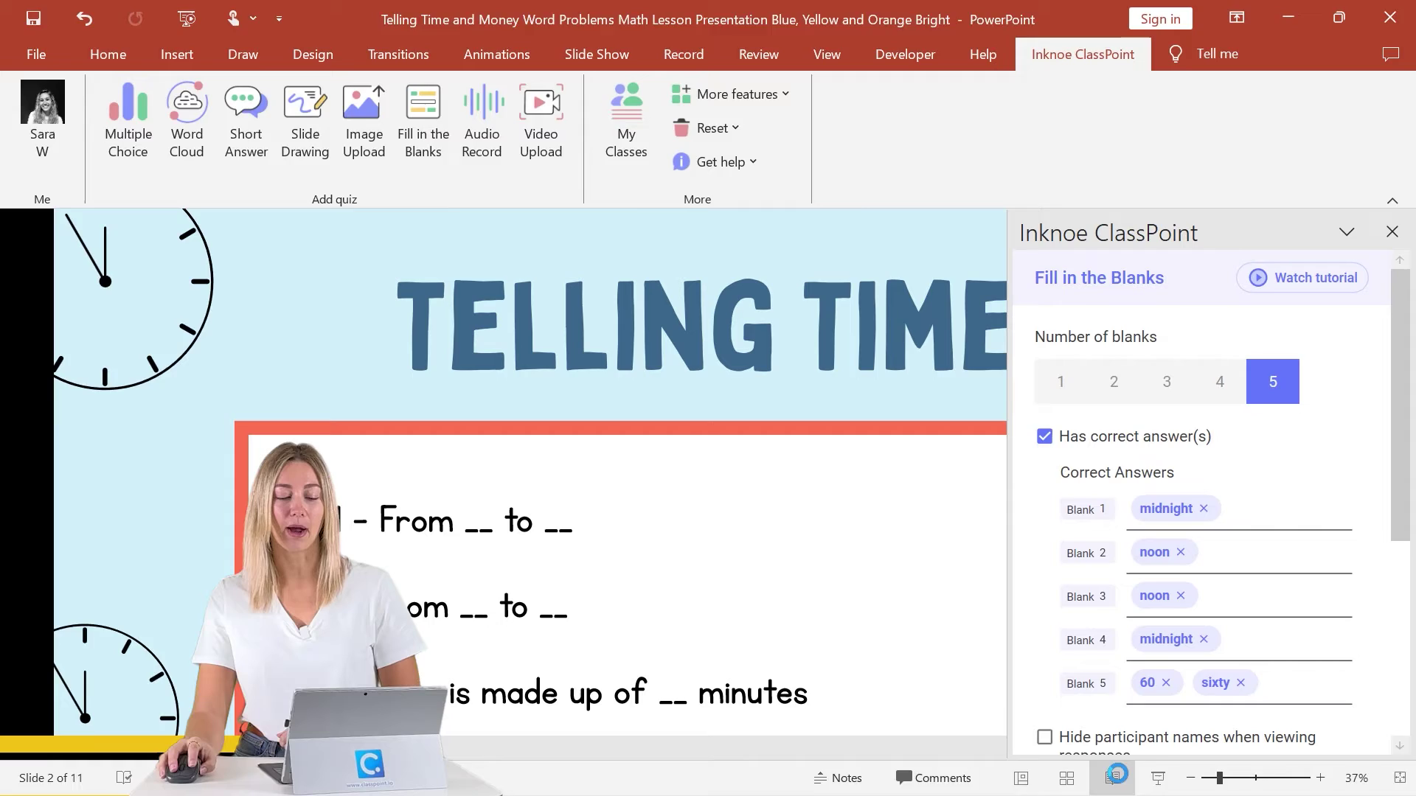
Present slide 2 full screen and open the class window showing 23 joined participants.
click(1113, 777)
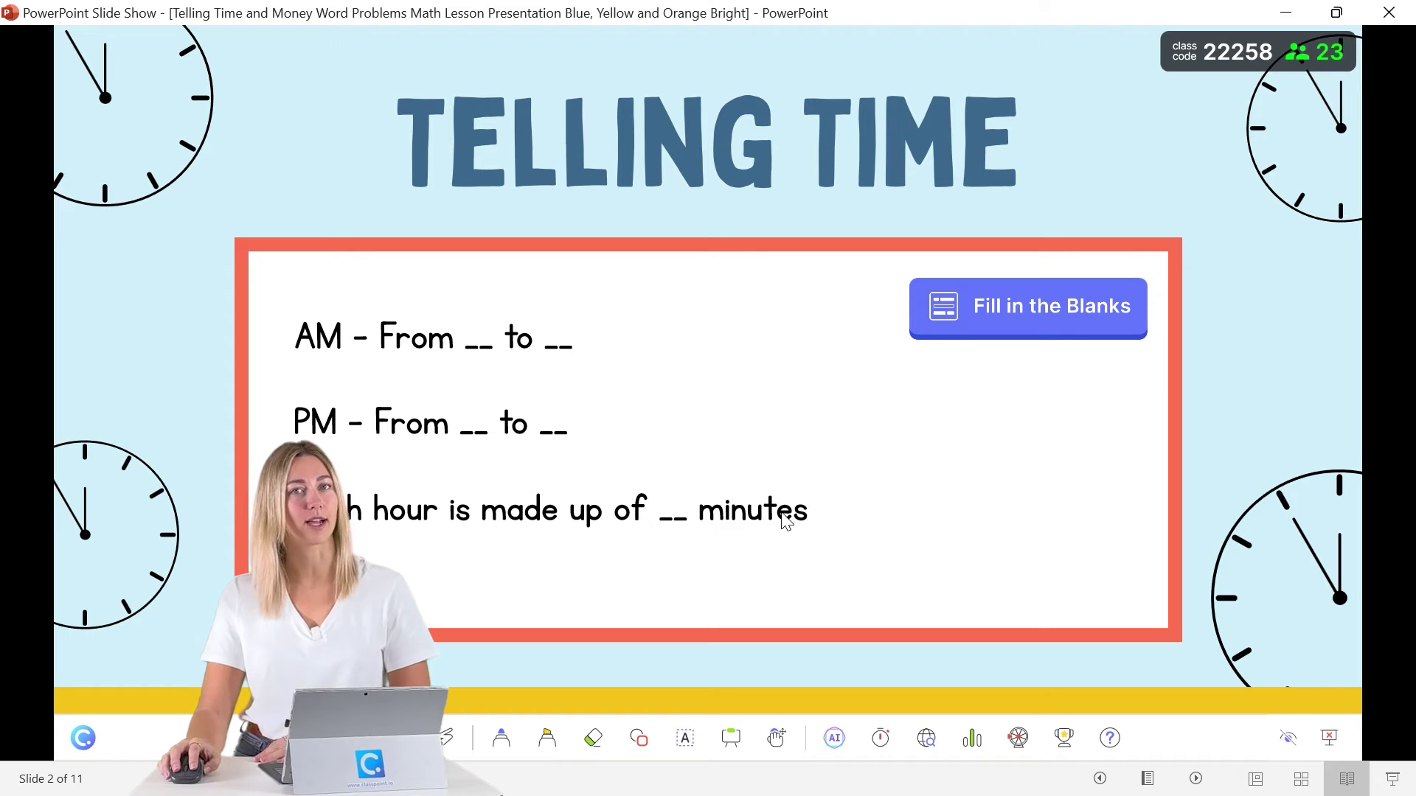
click(1192, 62)
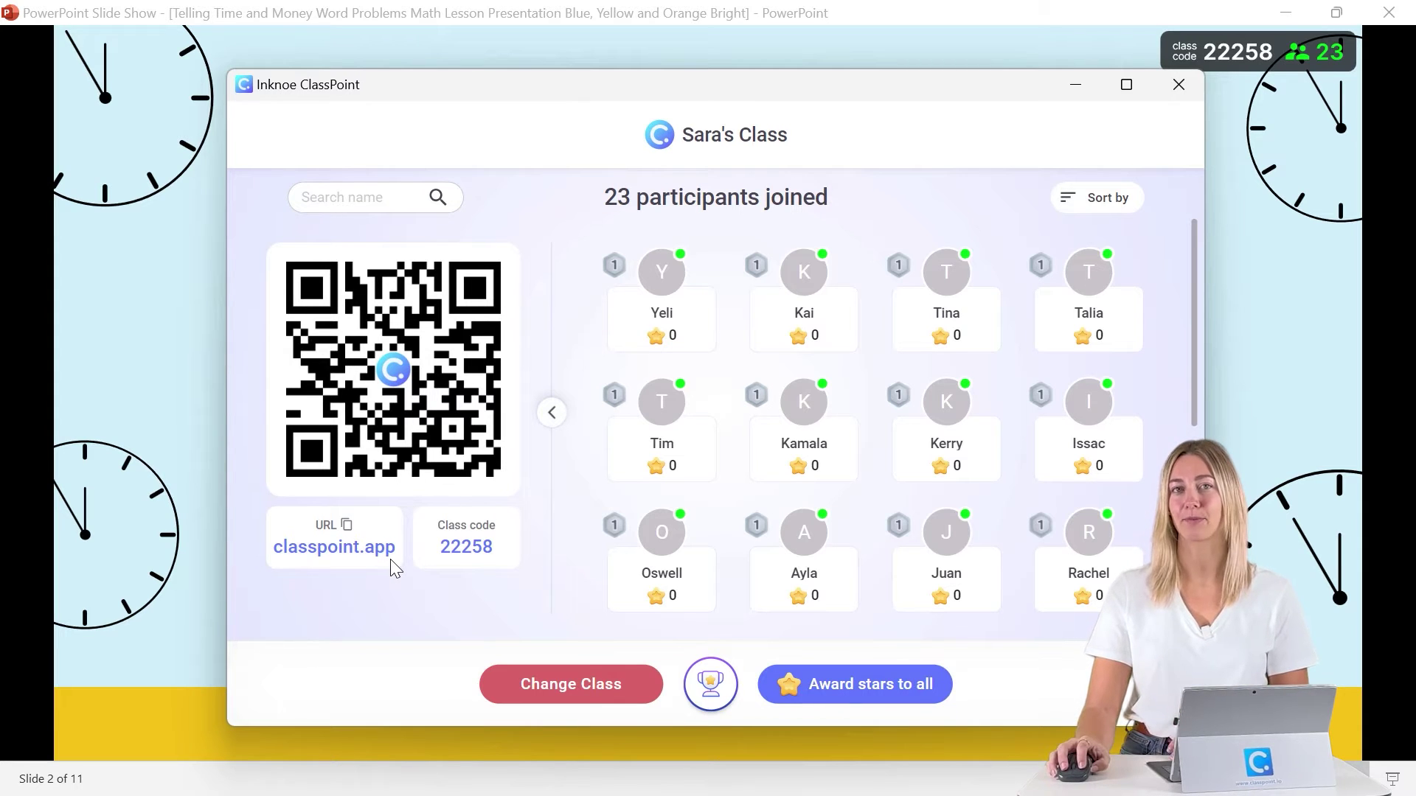
Join the class at classpoint.app as a student, with the browser snapped to the right half.
mouse_move(683, 771)
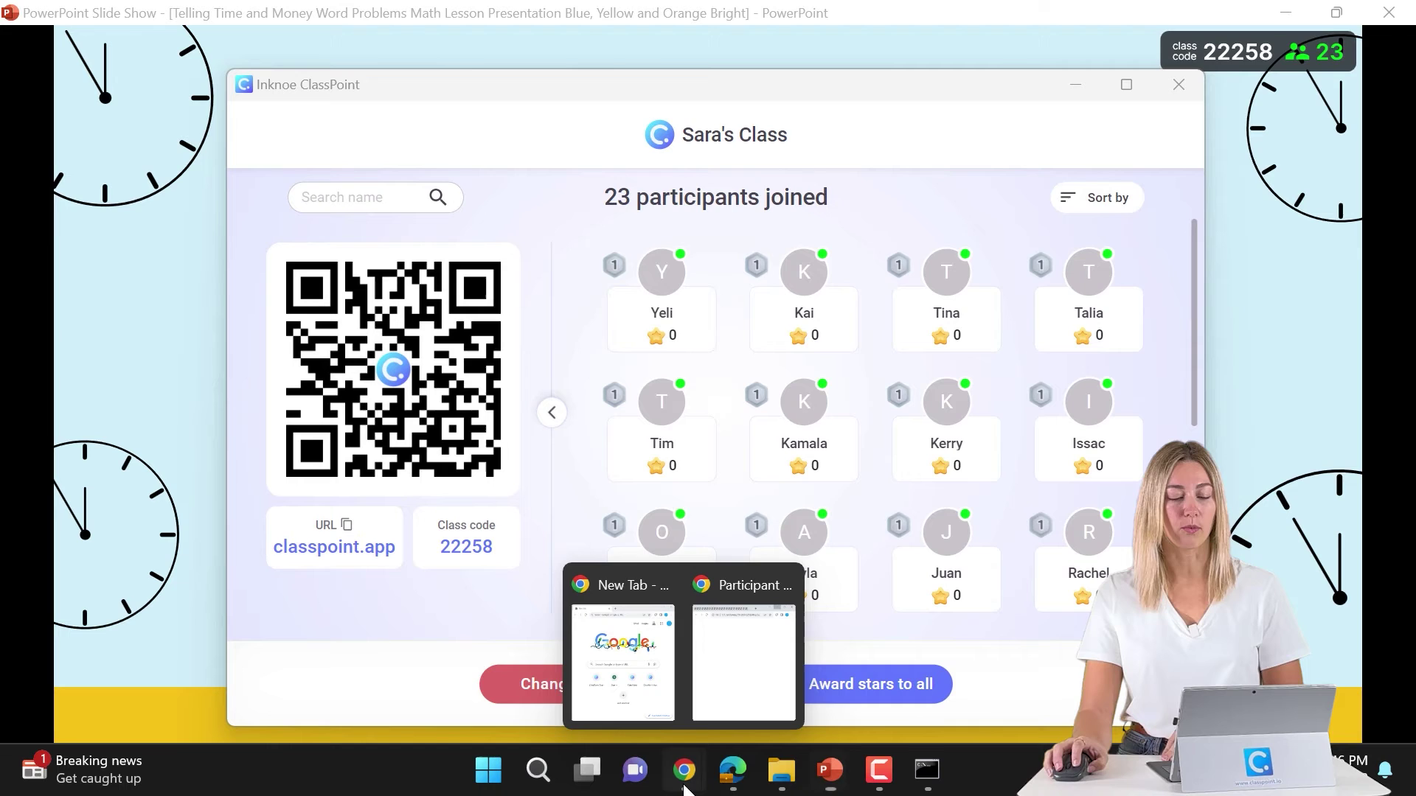
click(652, 693)
click(800, 547)
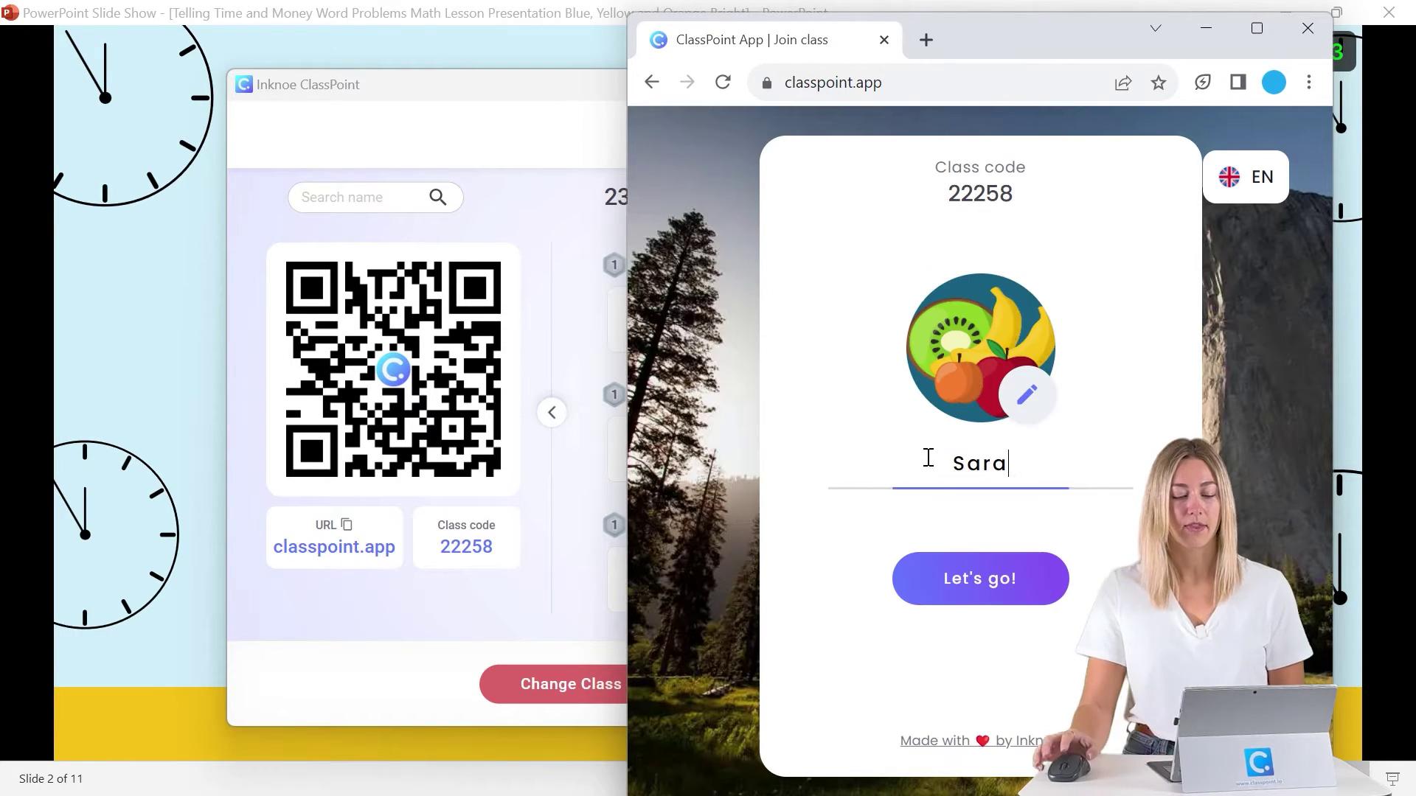
click(971, 586)
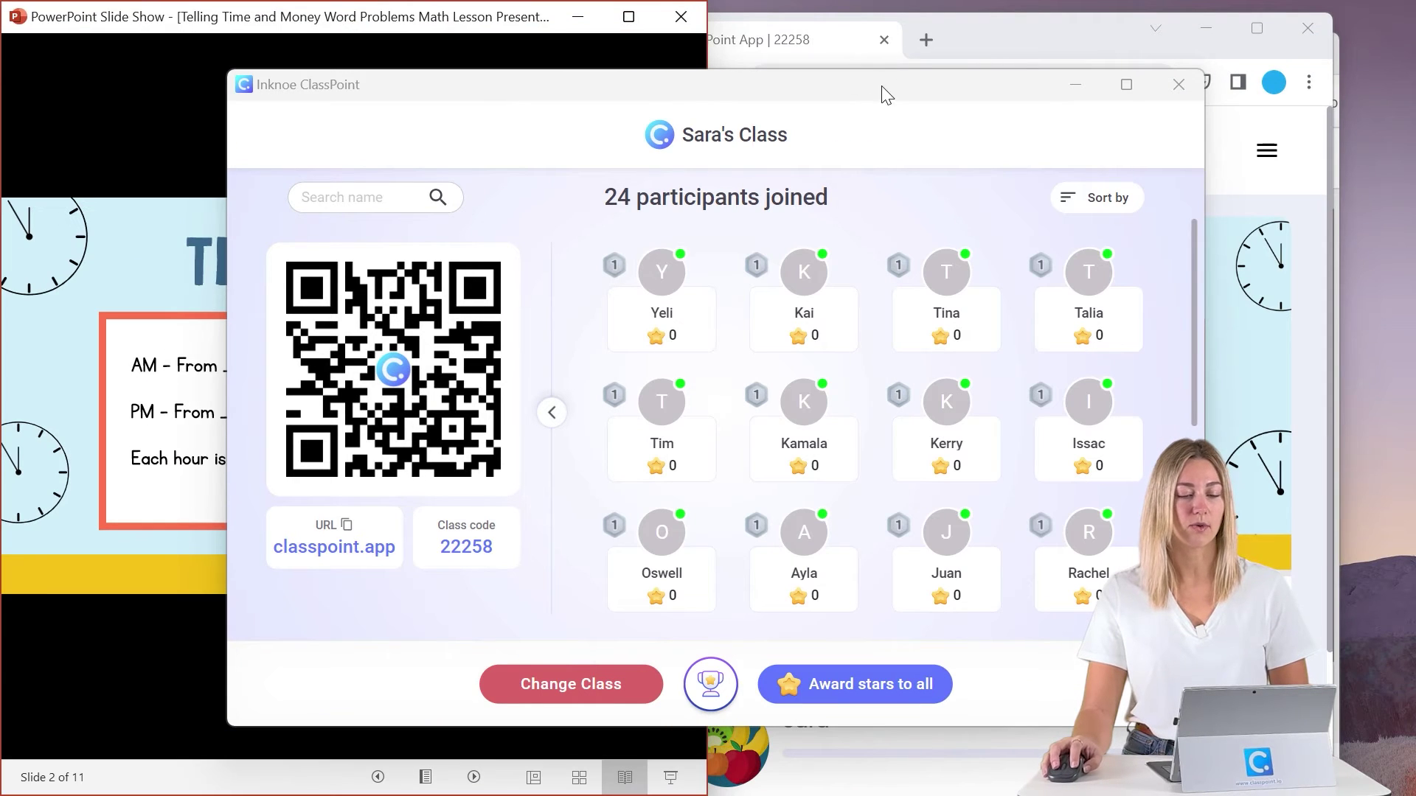
drag(1030, 39, 1408, 199)
click(1178, 84)
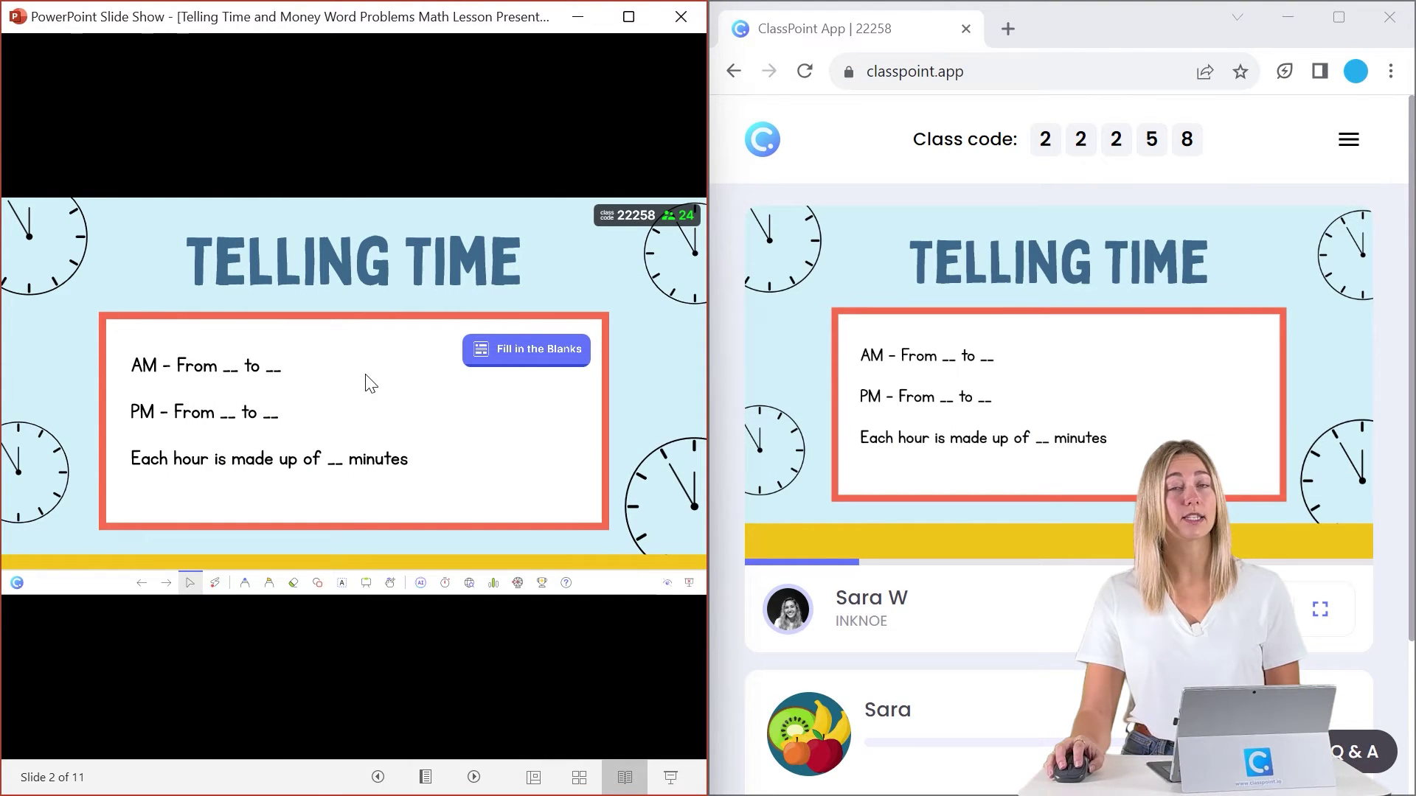
Launch the activity and submit the student answers midnight, noon, noon, midnight and 60.
click(483, 350)
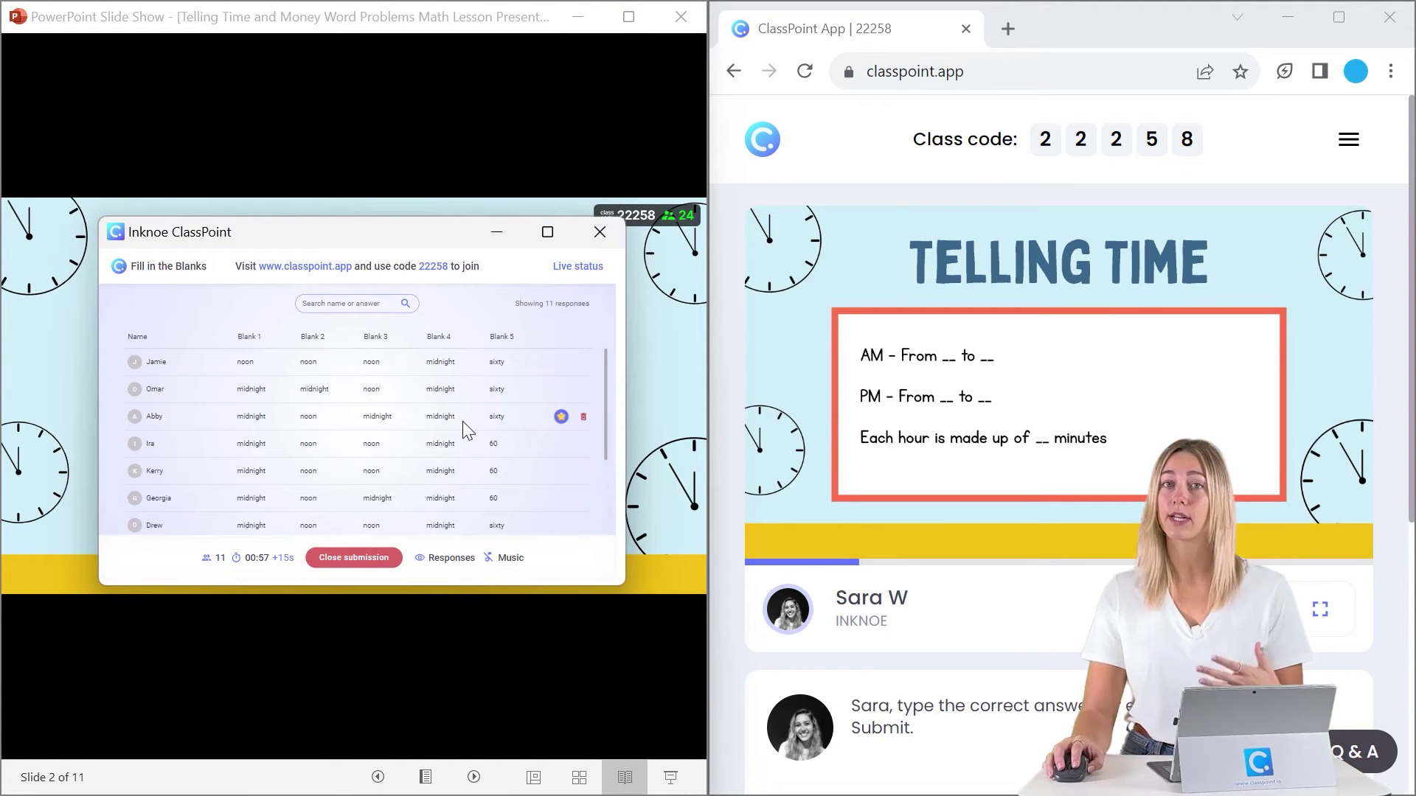
scroll(1237, 442, down, 6)
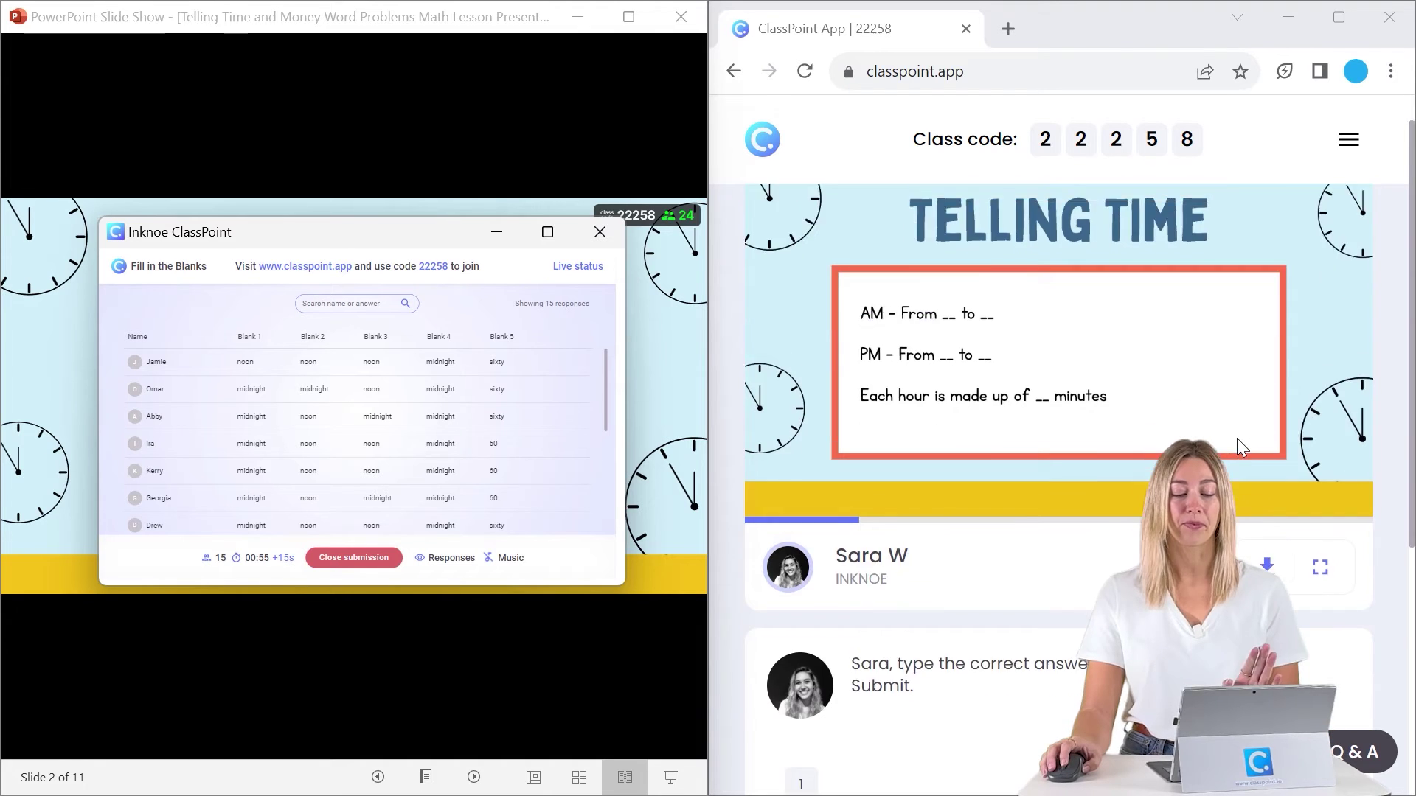
click(880, 385)
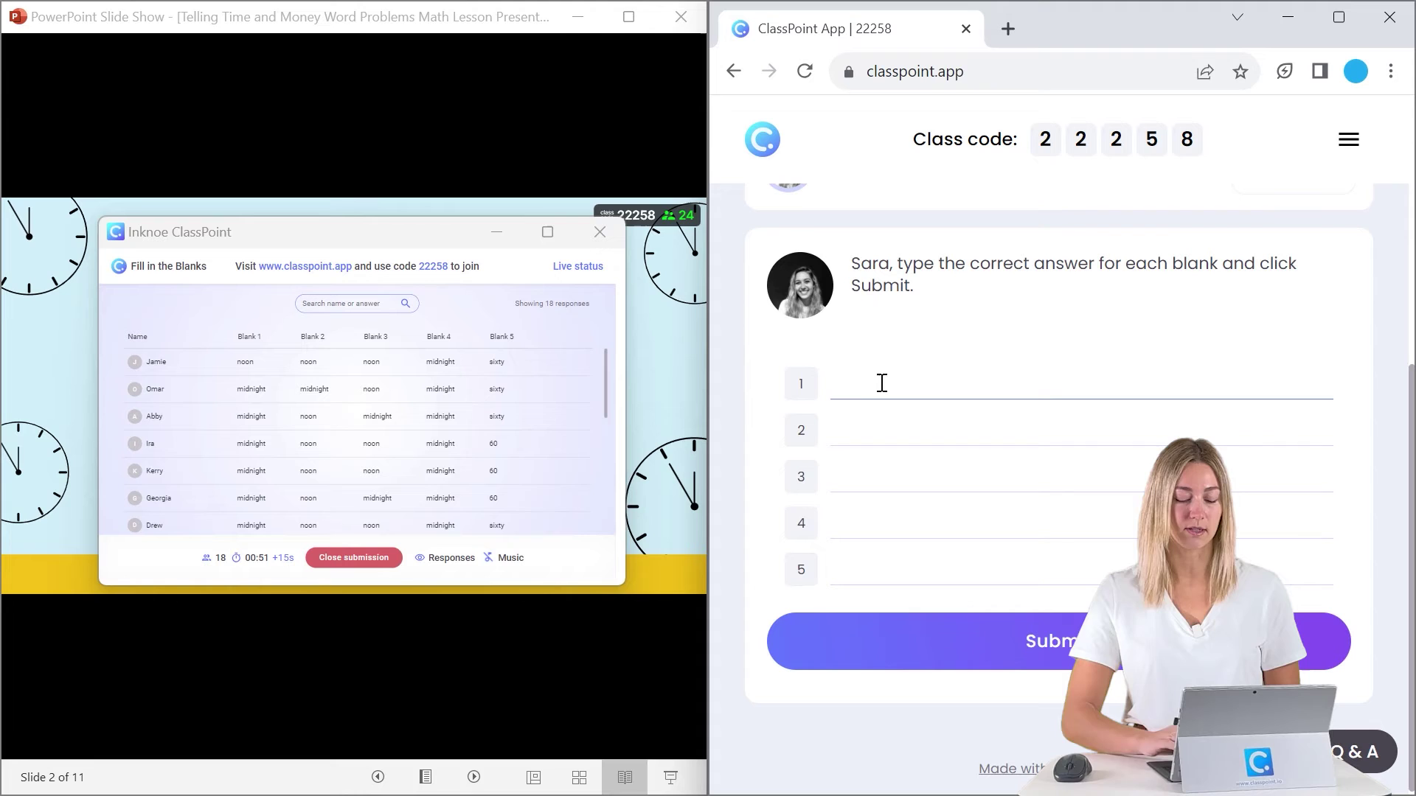
text(midn)
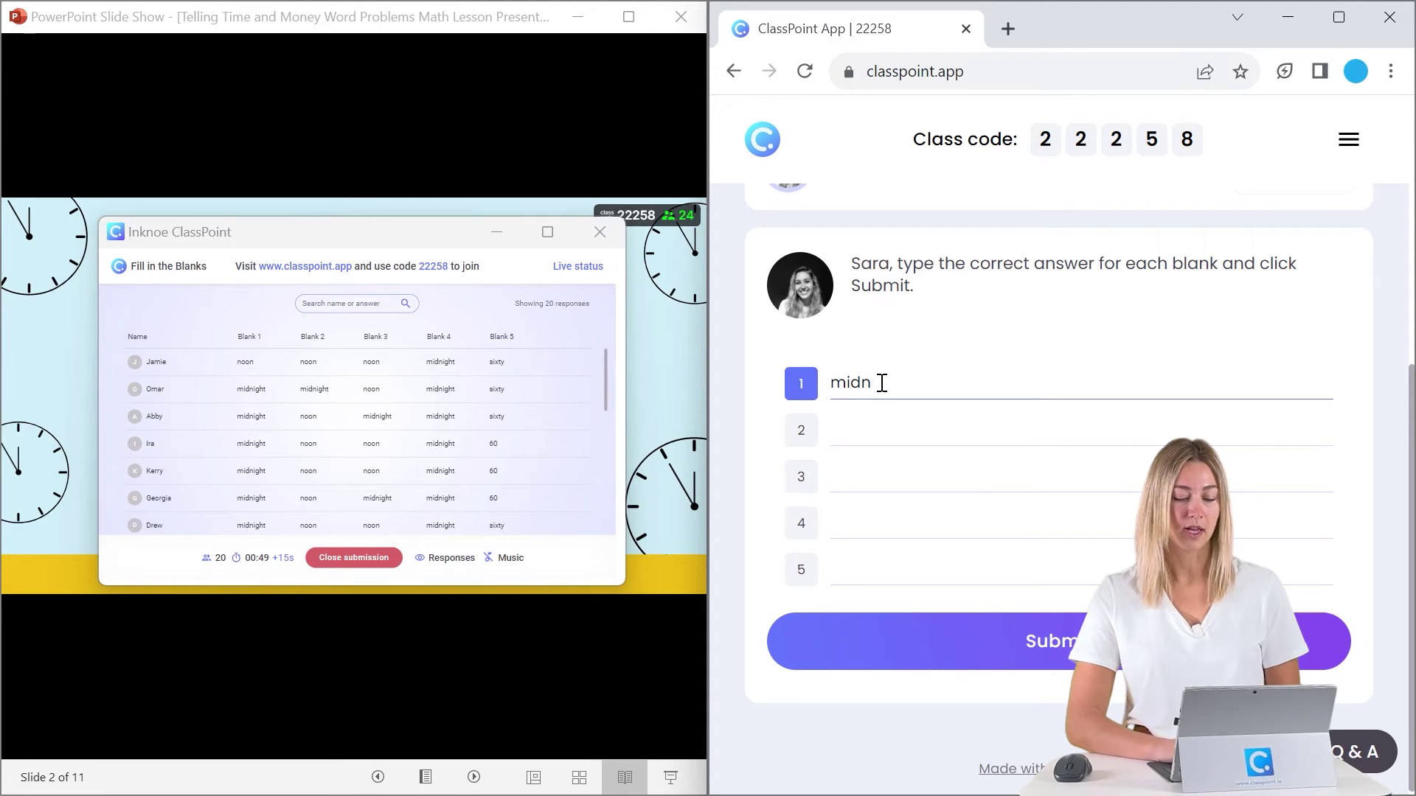
text(aight)
key(Tab)
text(noo)
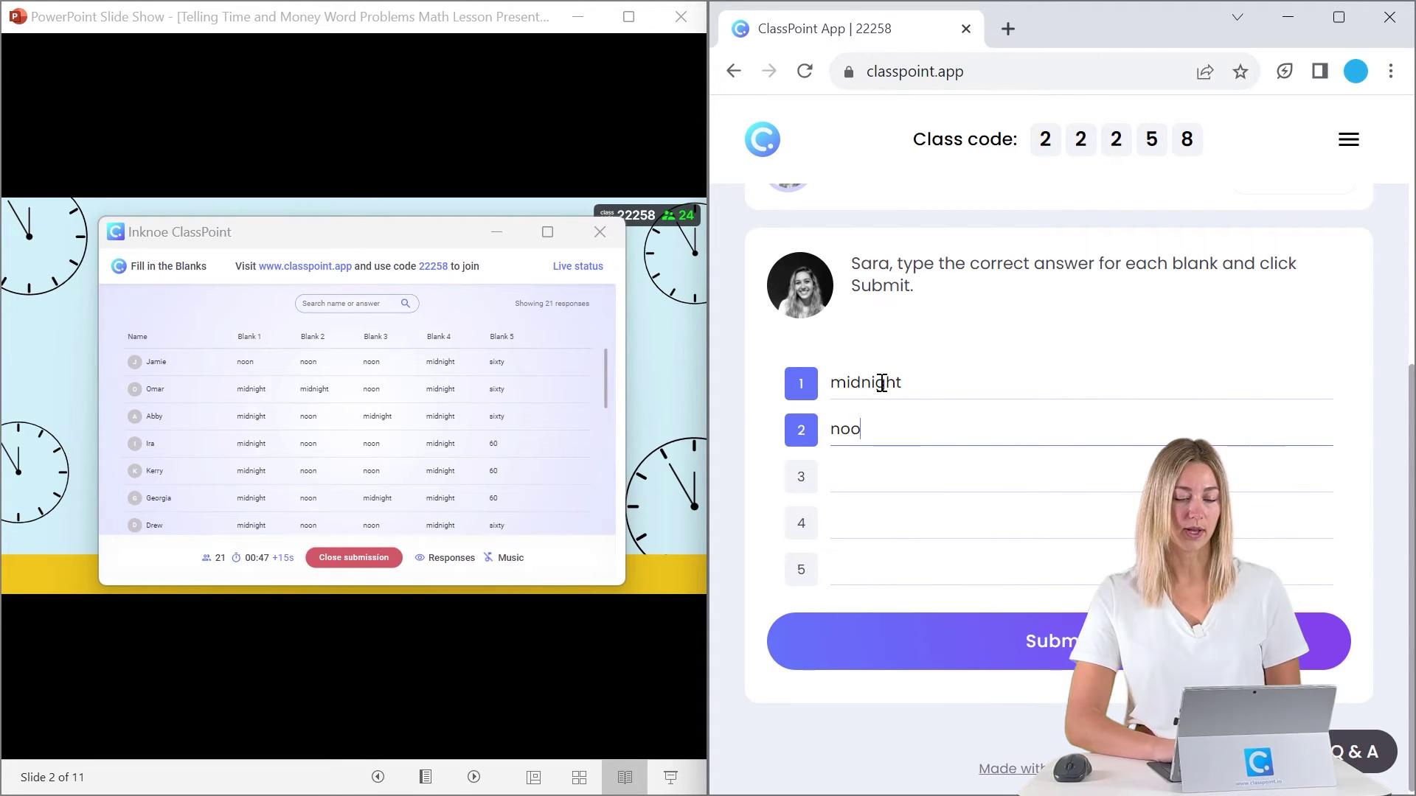
text(n)
key(Tab)
text(noon)
key(Tab)
text(mi)
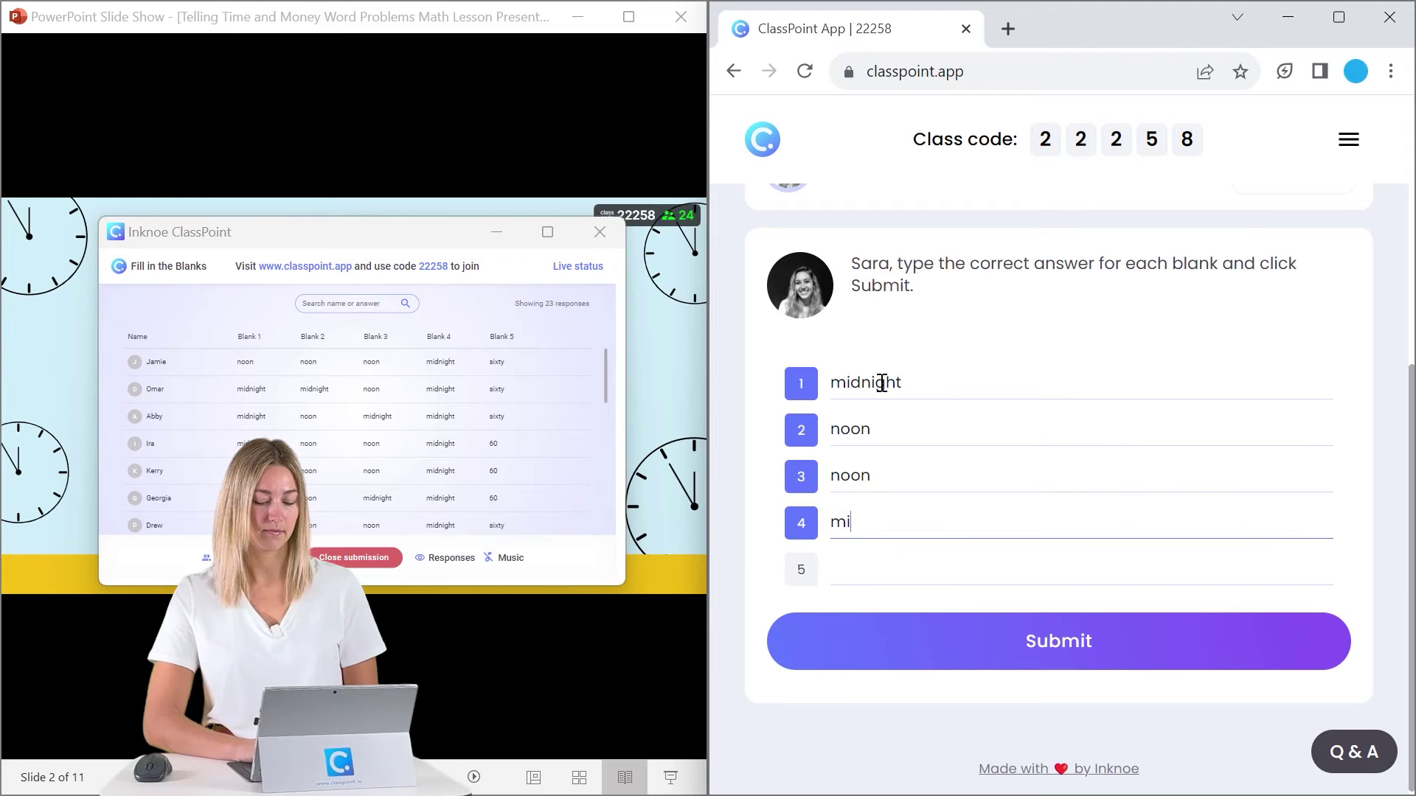
text(dnight)
key(Tab)
text(60)
key(Return)
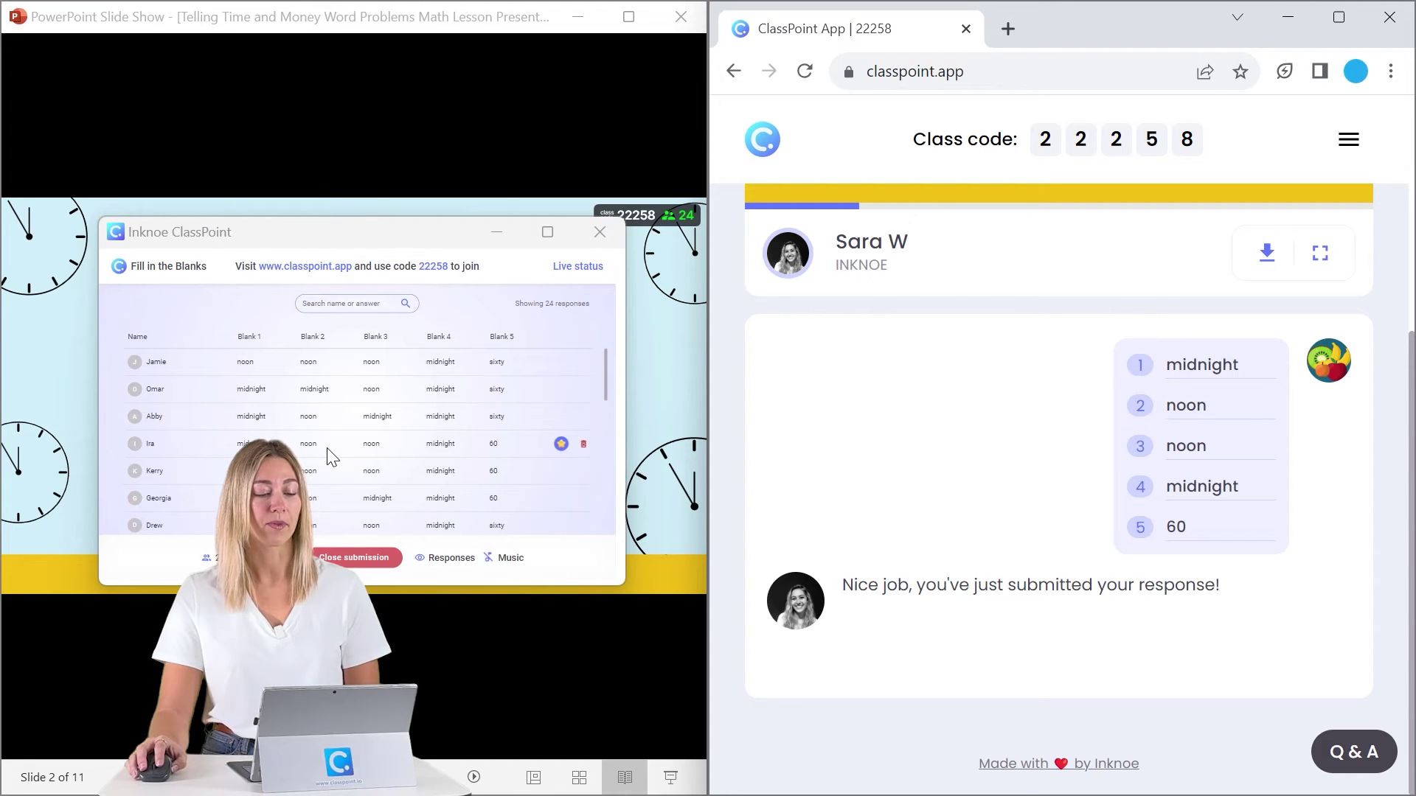
Maximize the slide show and responses window, then close submissions.
click(633, 18)
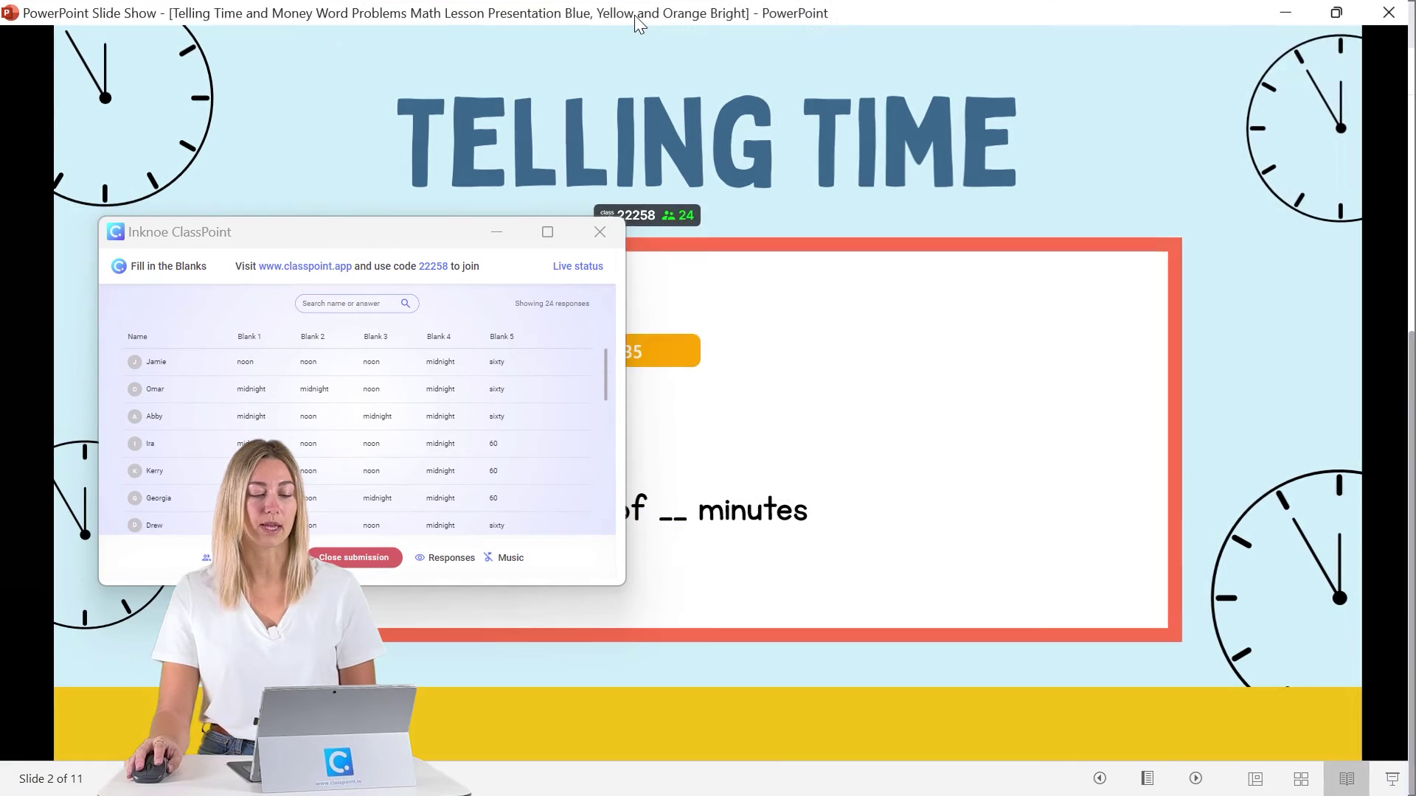
drag(420, 244, 690, 224)
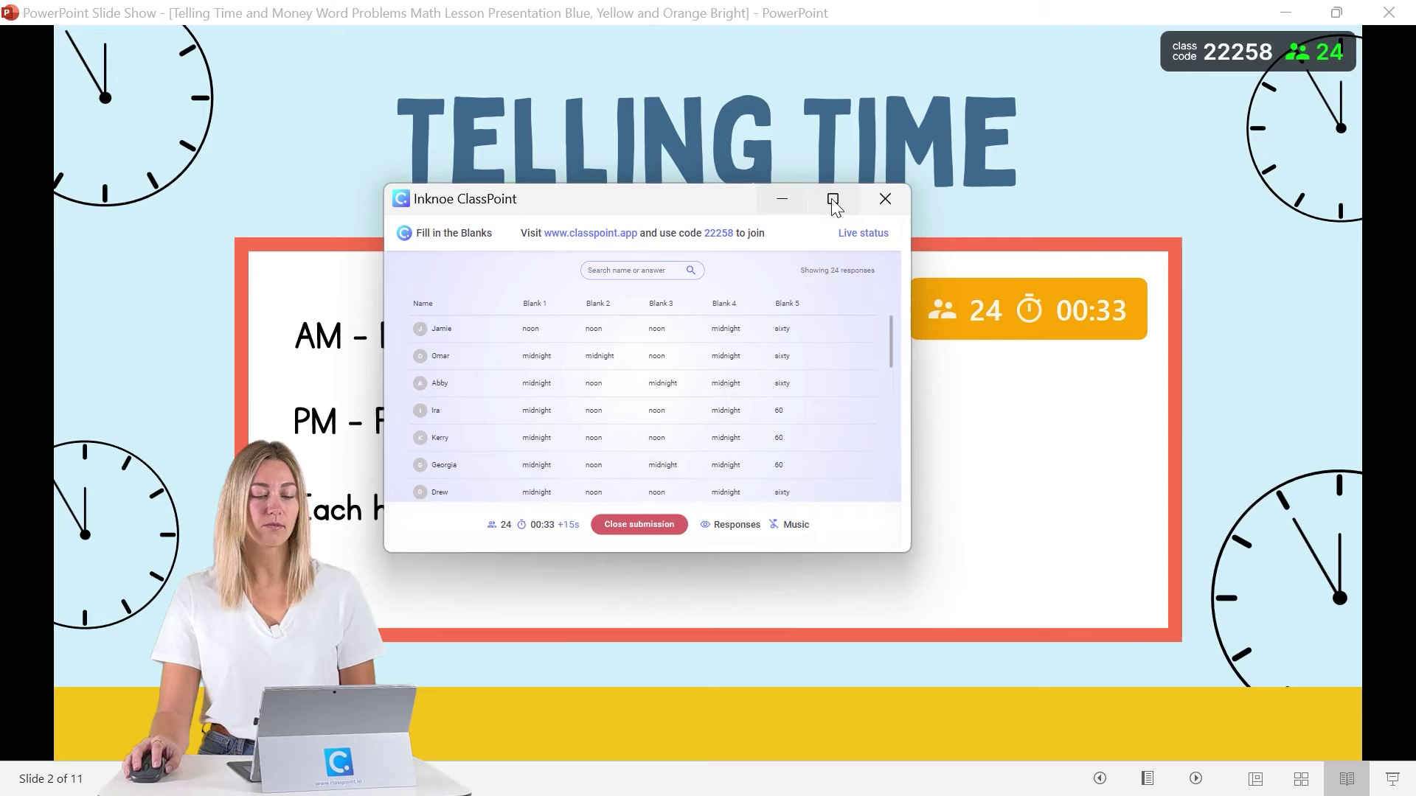
click(821, 213)
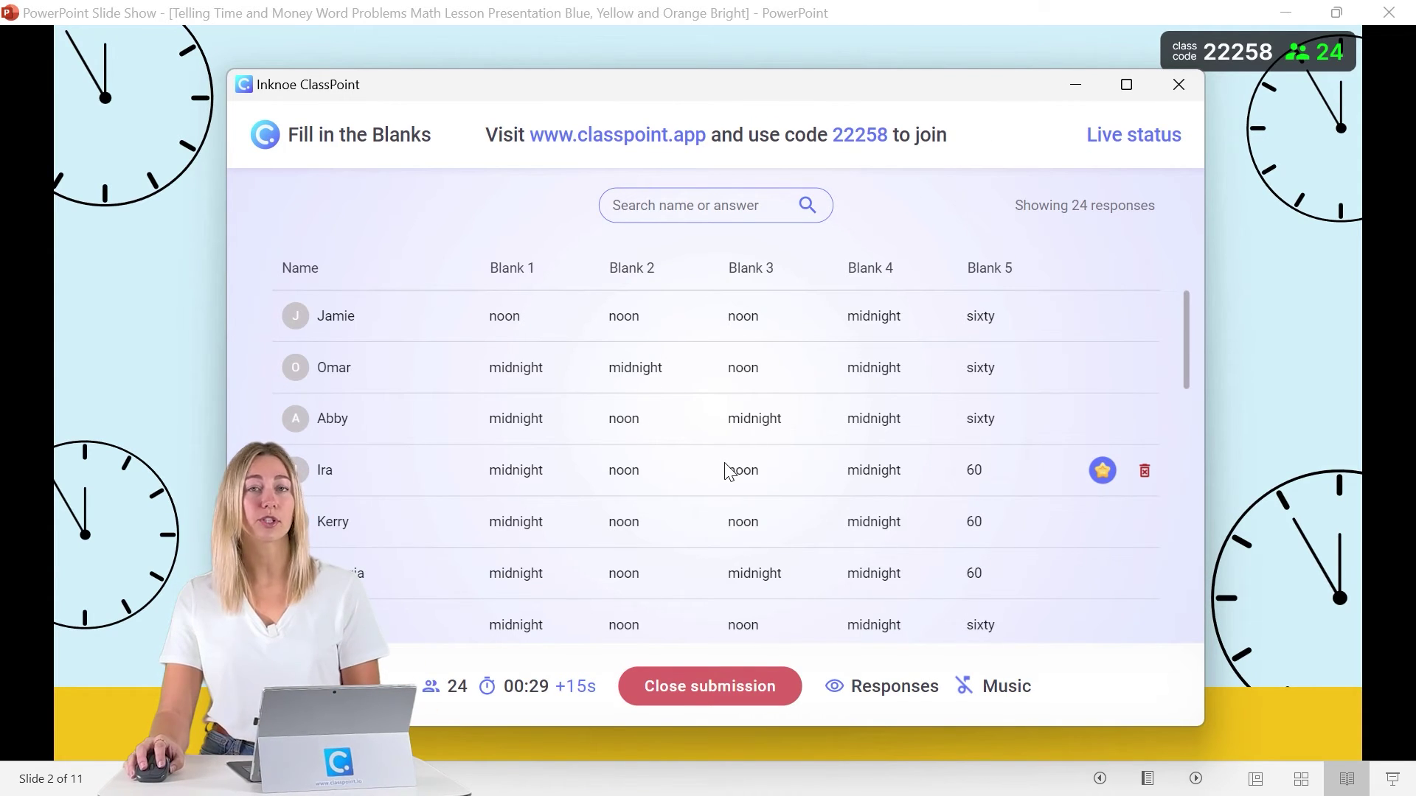
click(671, 687)
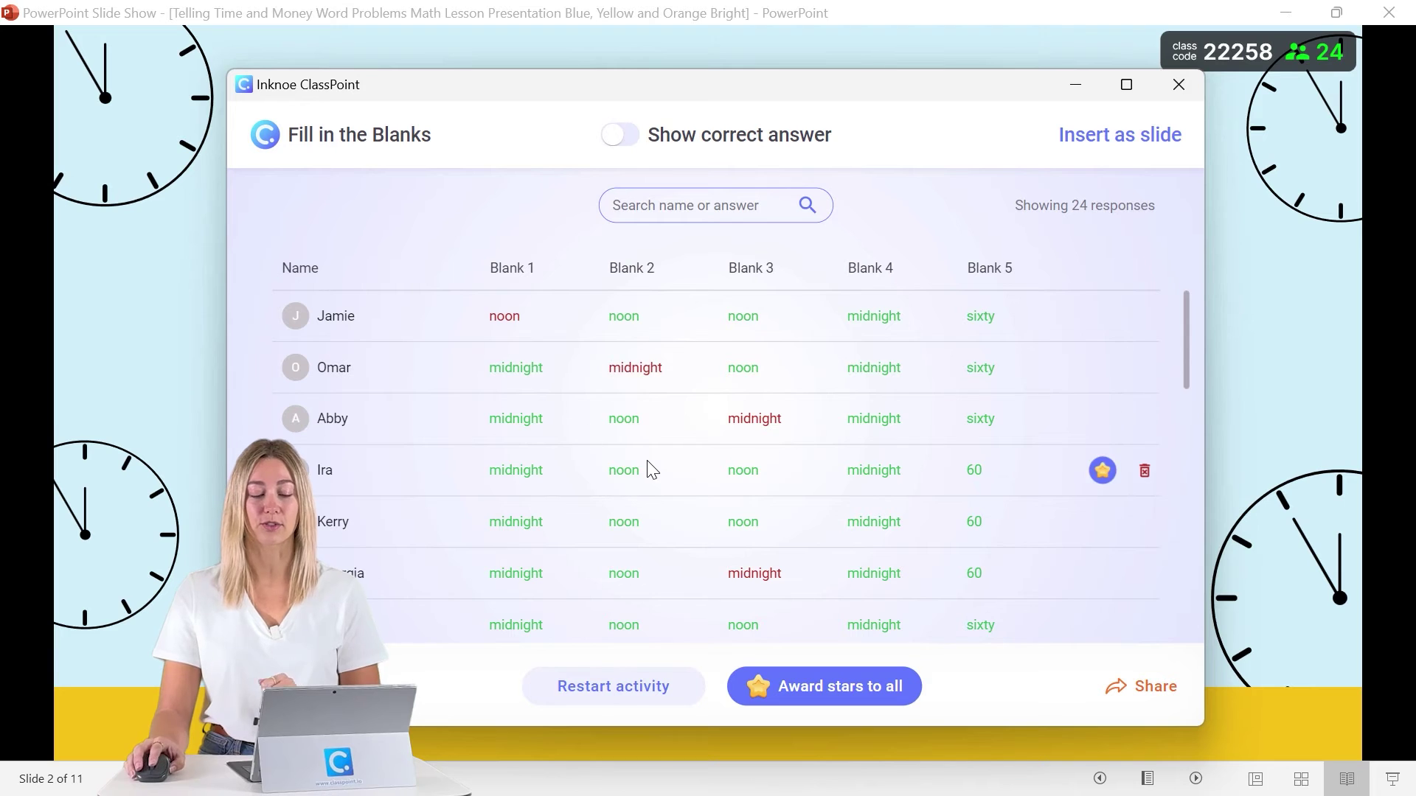
Show the correct answers with their success rates and award every participant a star.
scroll(648, 467, down, 6)
scroll(649, 467, down, 5)
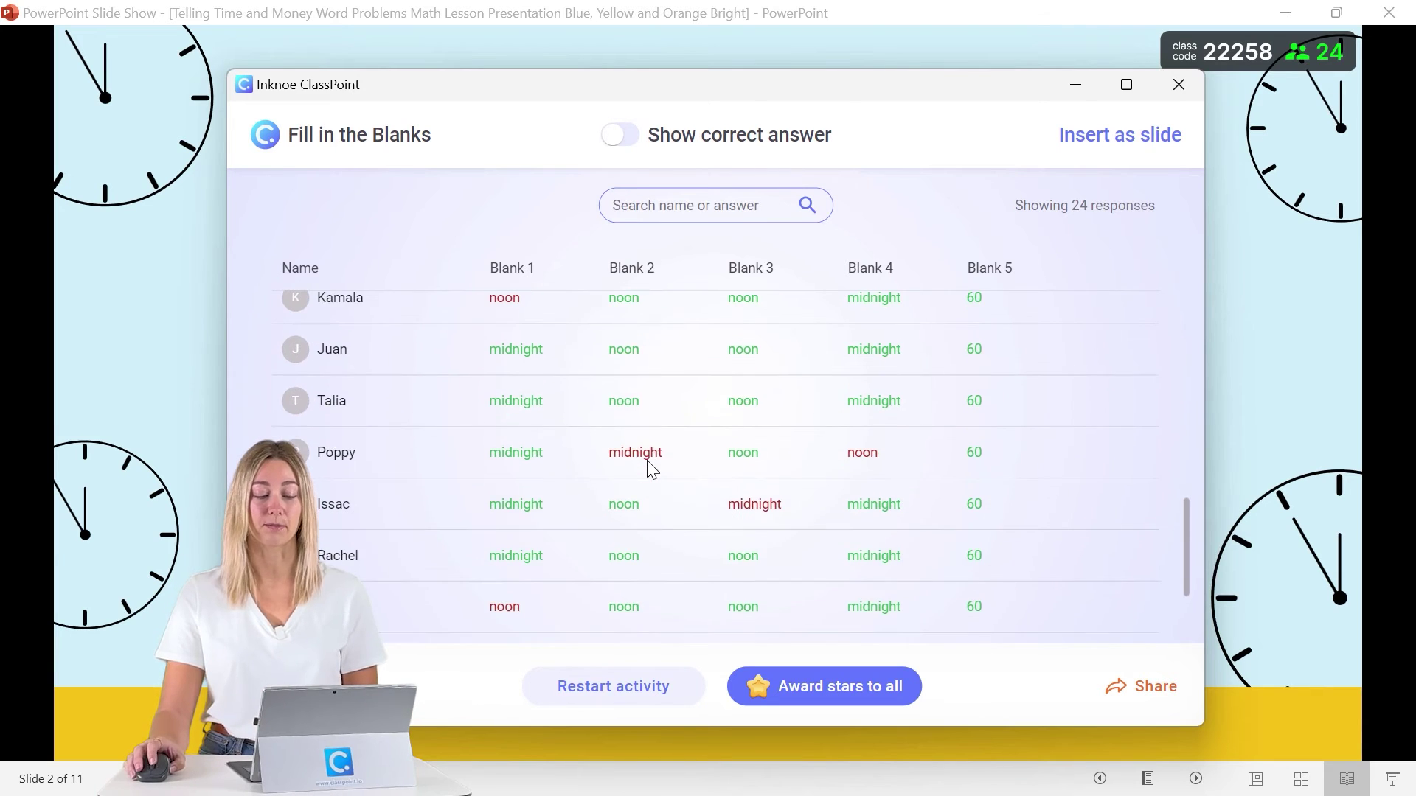
scroll(649, 467, up, 8)
mouse_move(651, 467)
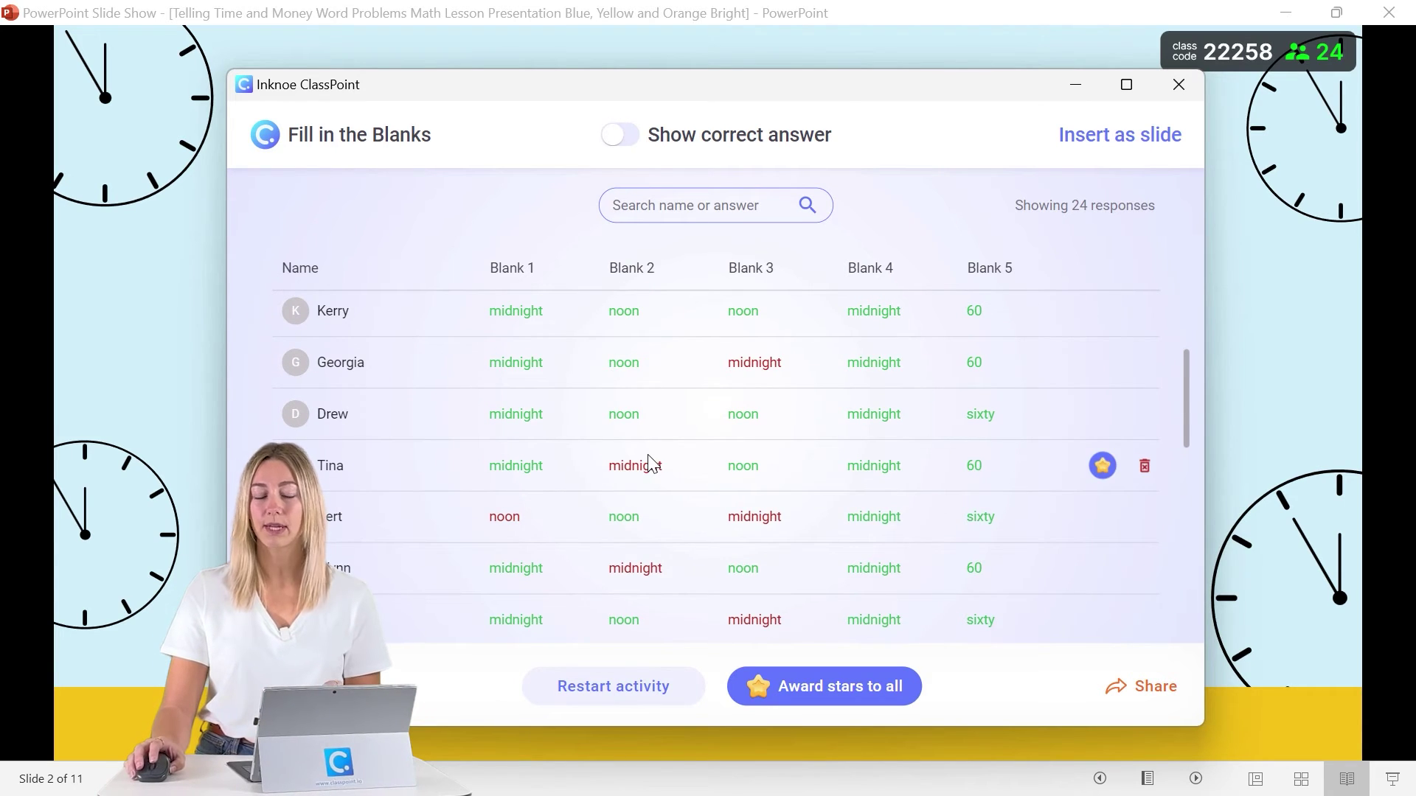
click(618, 138)
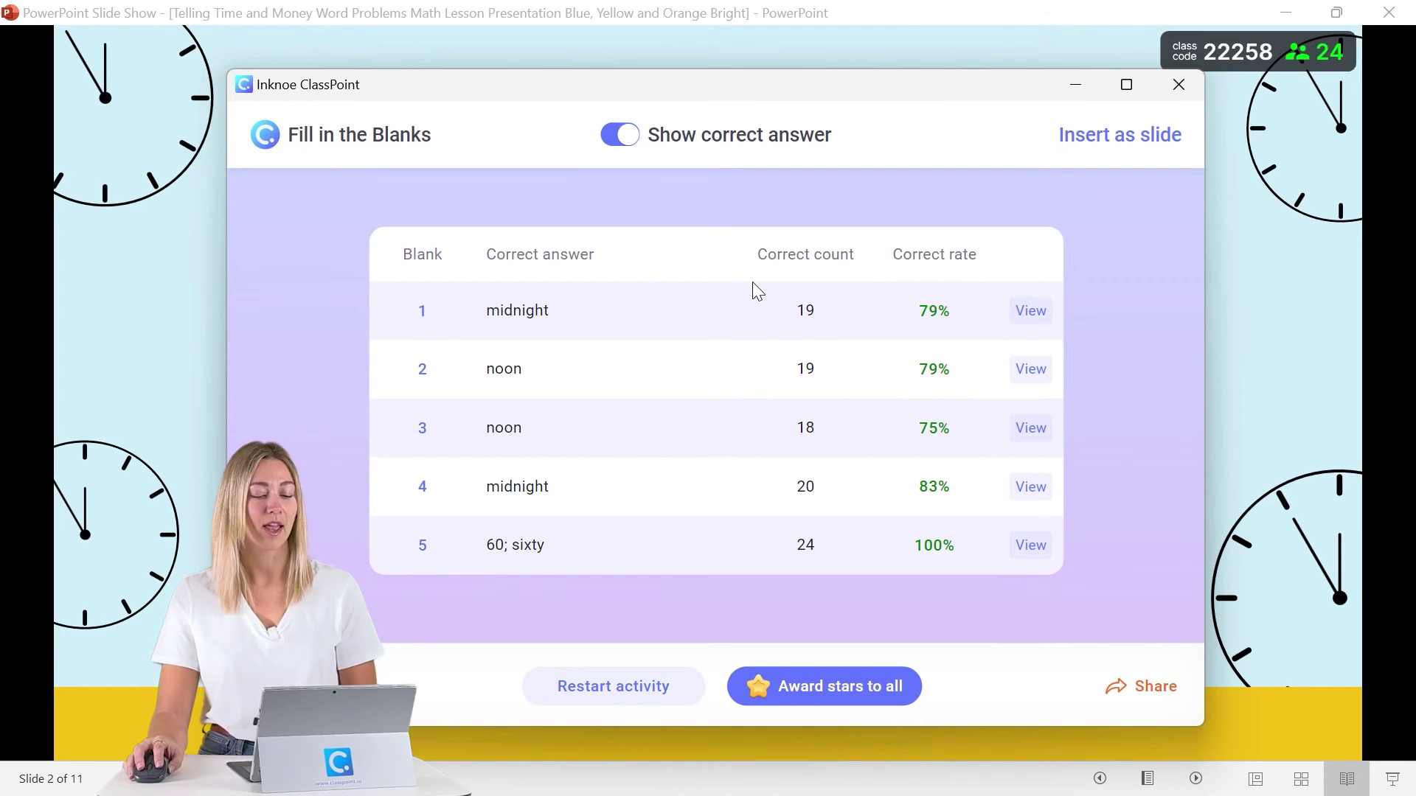
click(807, 687)
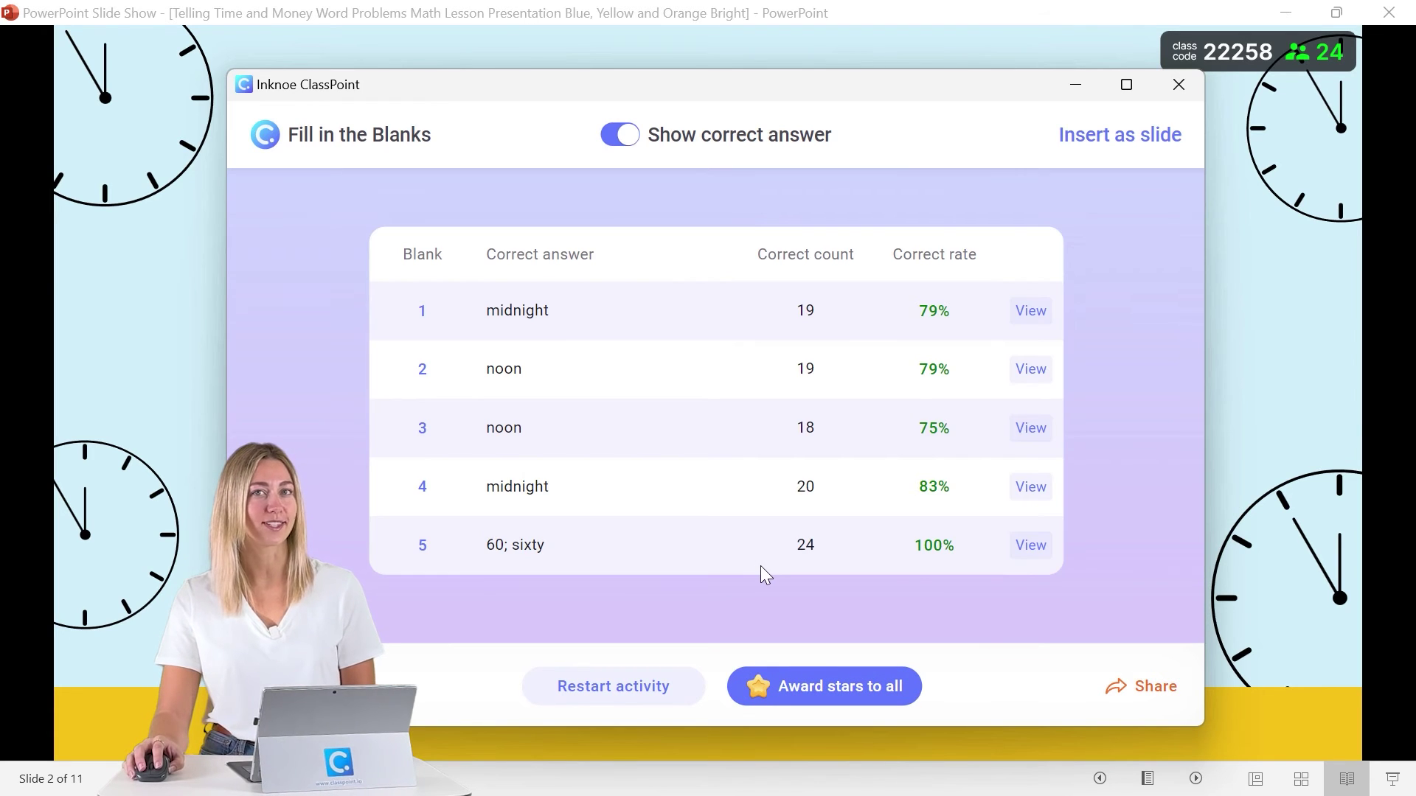
Close the results and check the stars leaderboard, where every participant has 1 star.
click(1176, 82)
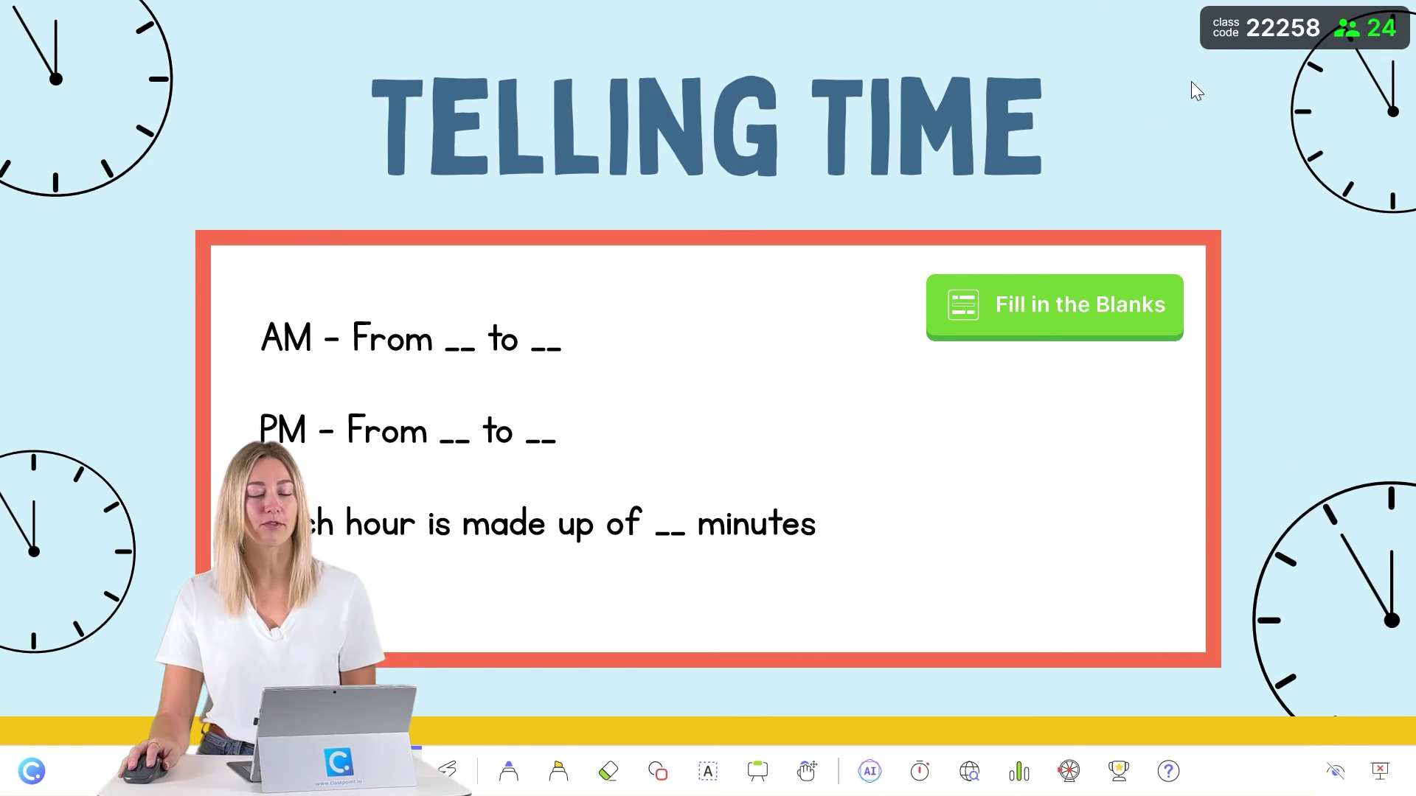
click(1117, 771)
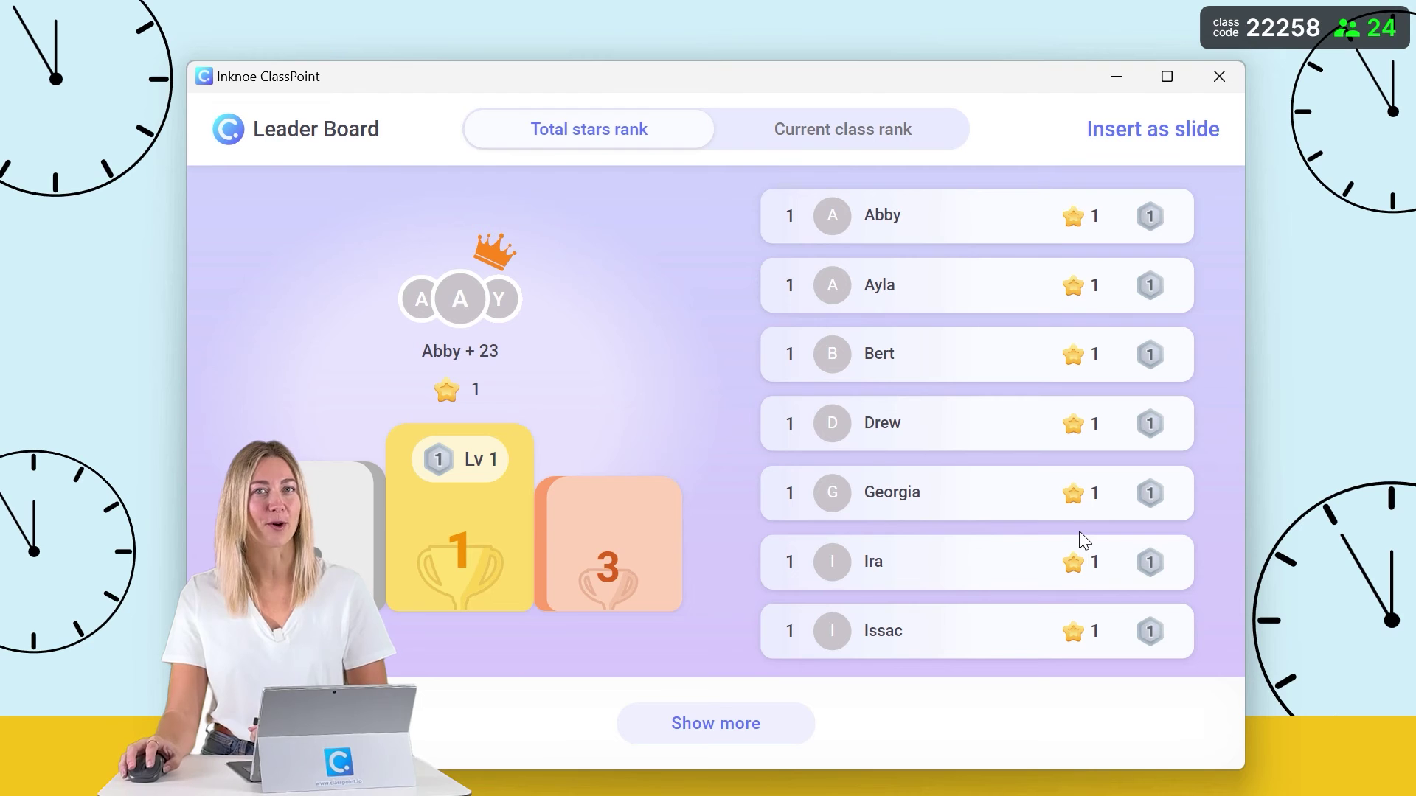
click(1213, 74)
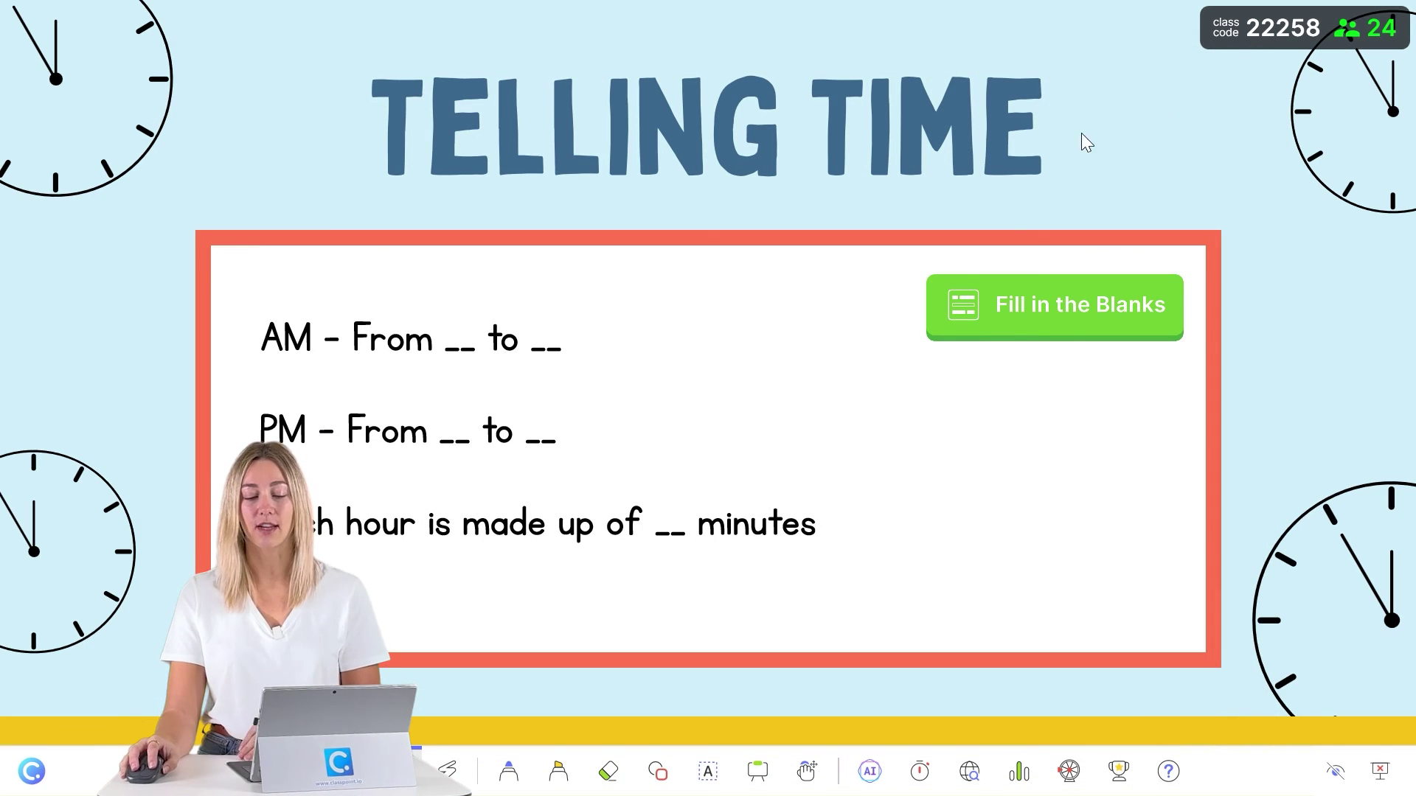
Reopen and close the Fill in the Blanks responses, then end the slide show.
click(1029, 329)
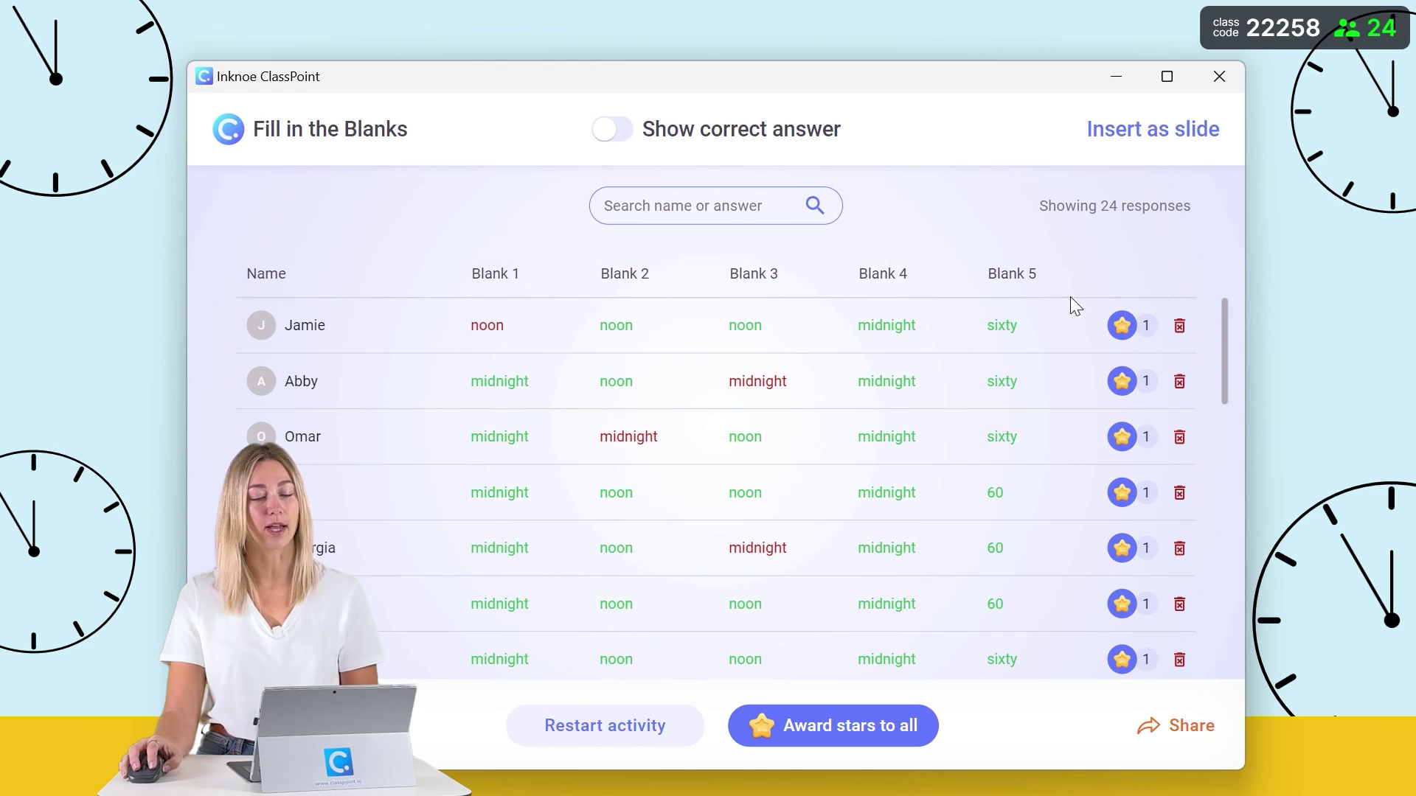
click(1219, 76)
click(1381, 770)
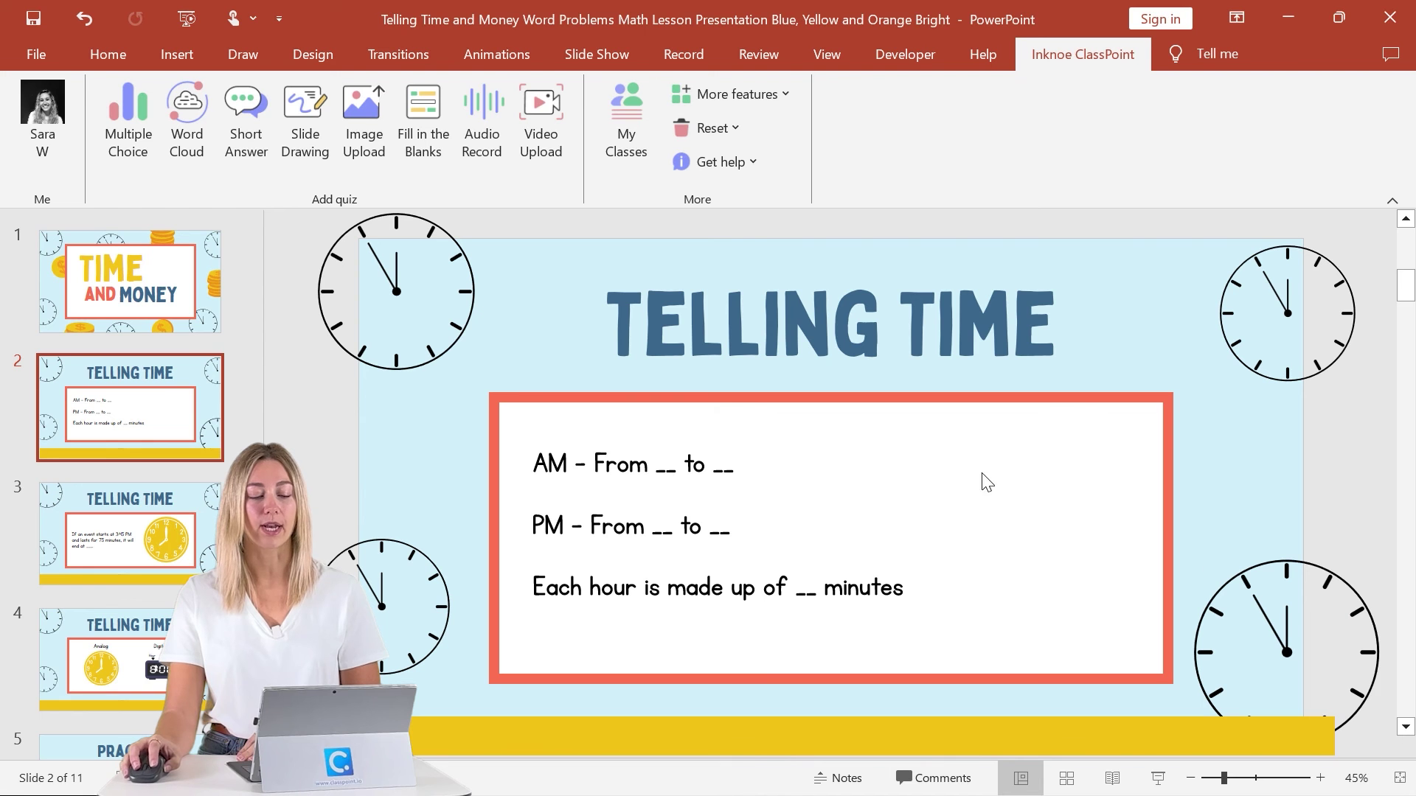
Select the Fill in the Blanks button and view its responses from the ClassPoint pane.
click(1041, 442)
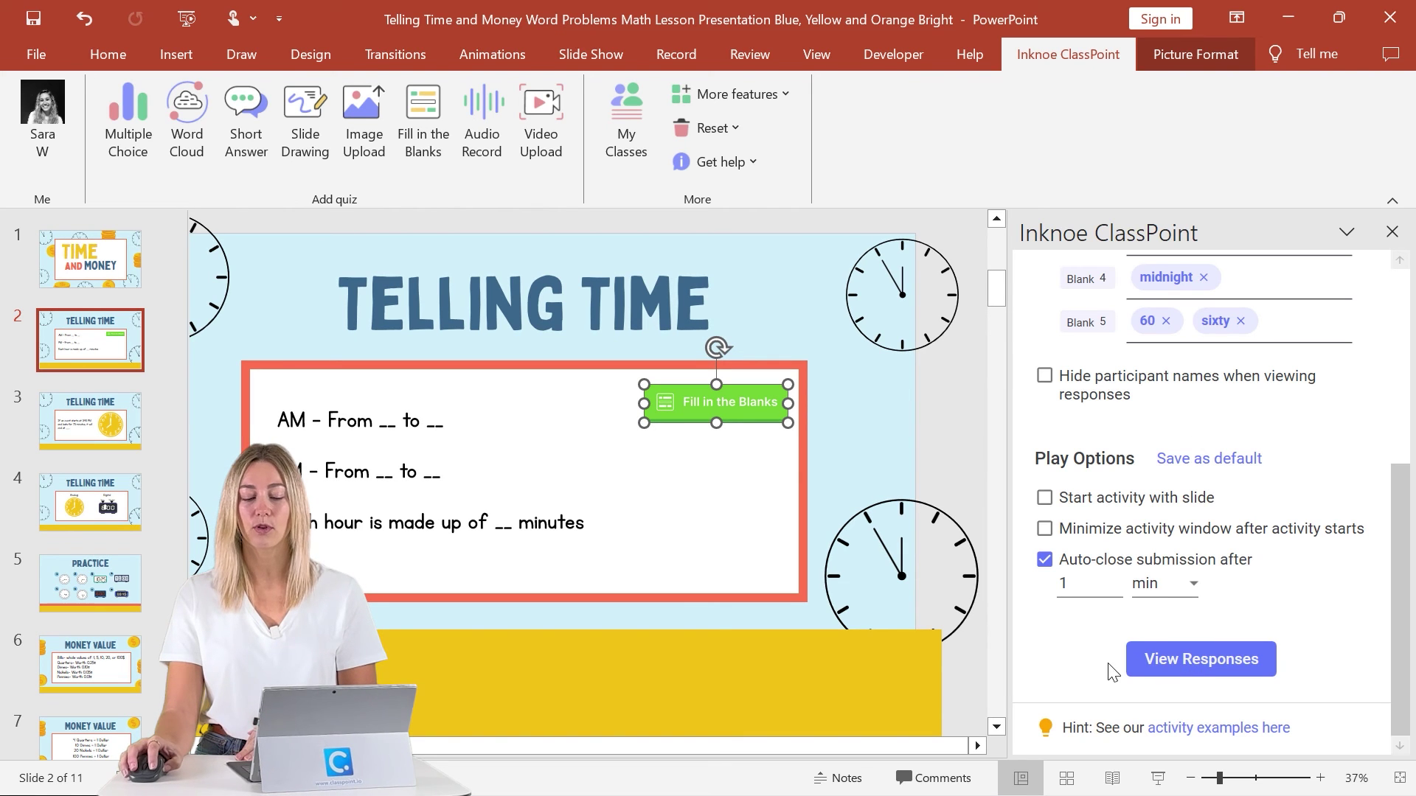
scroll(1141, 643, up, 3)
scroll(1141, 644, down, 5)
click(1209, 658)
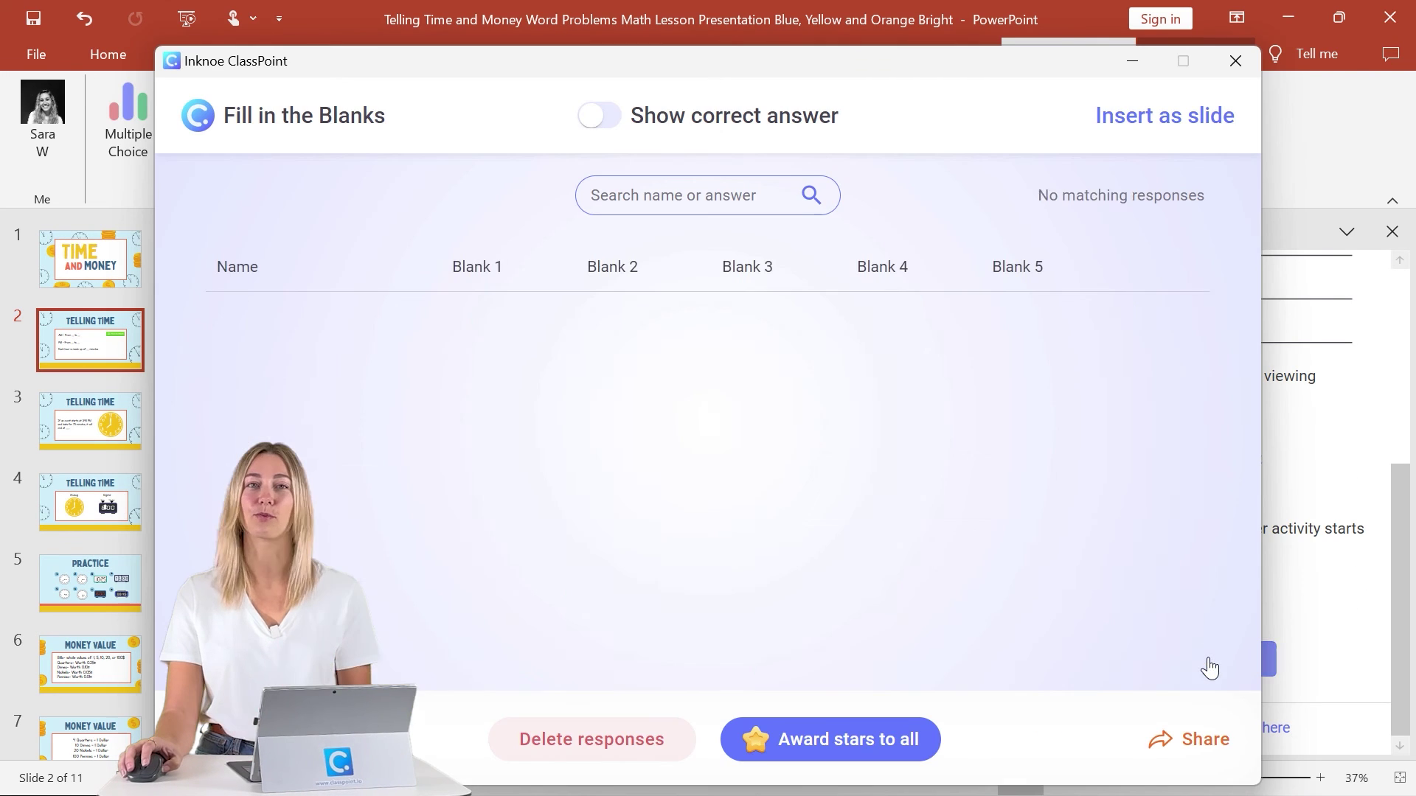